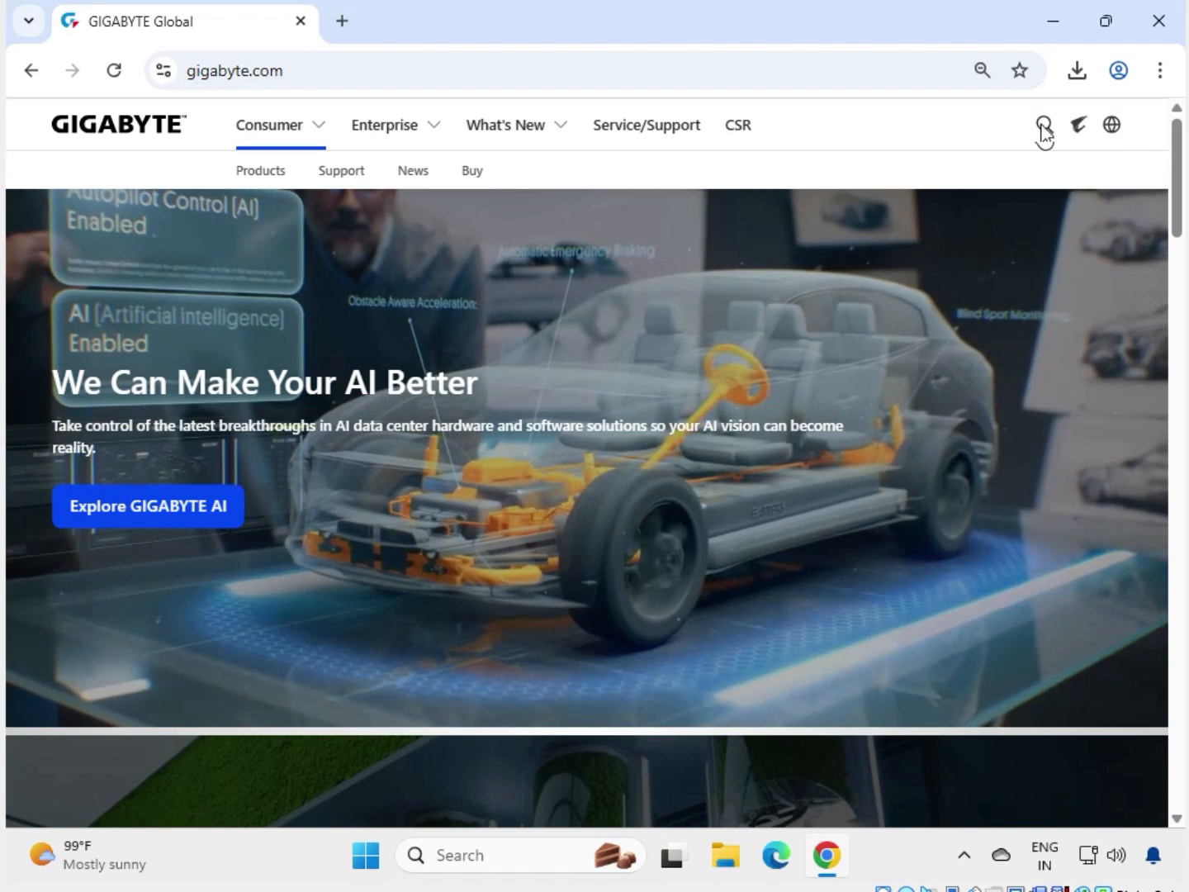
Search the GIGABYTE site for the keyword 'B760M H'.
click(1043, 128)
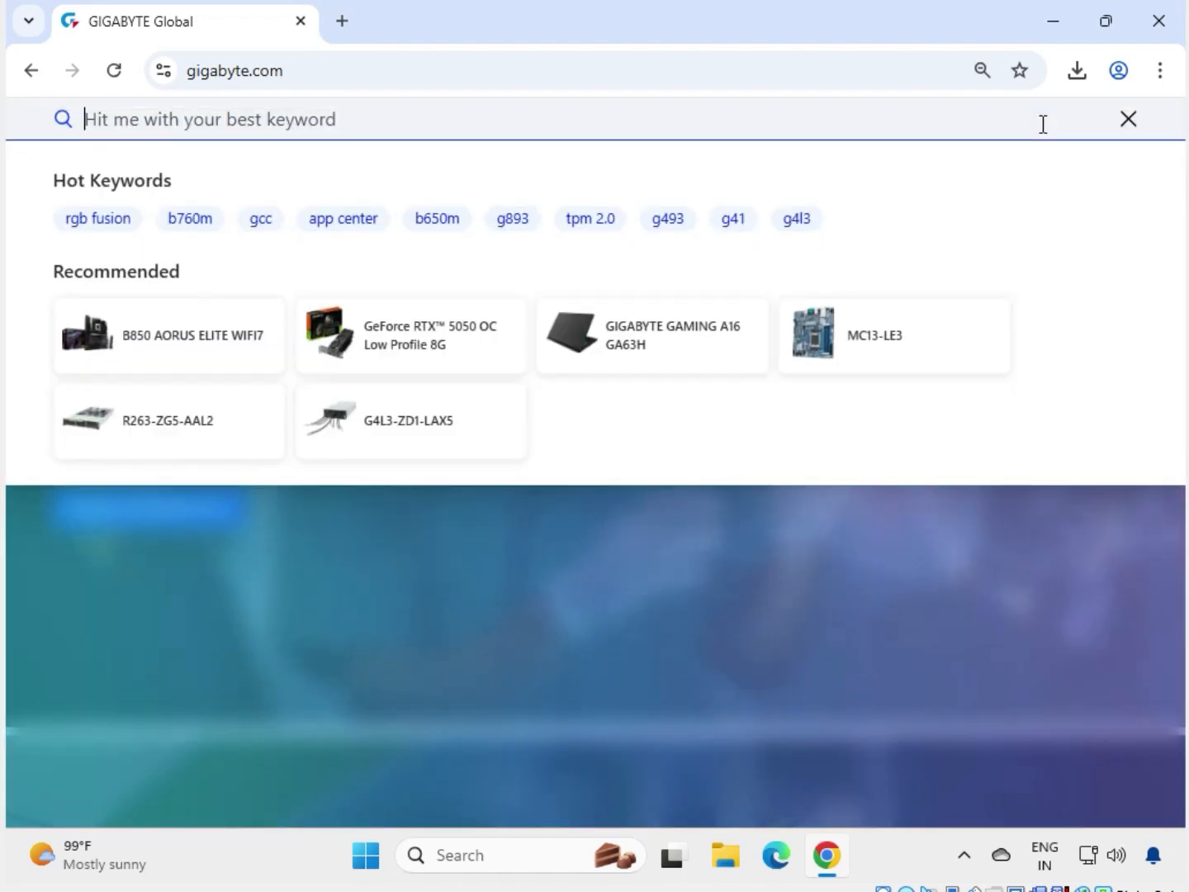
text(B)
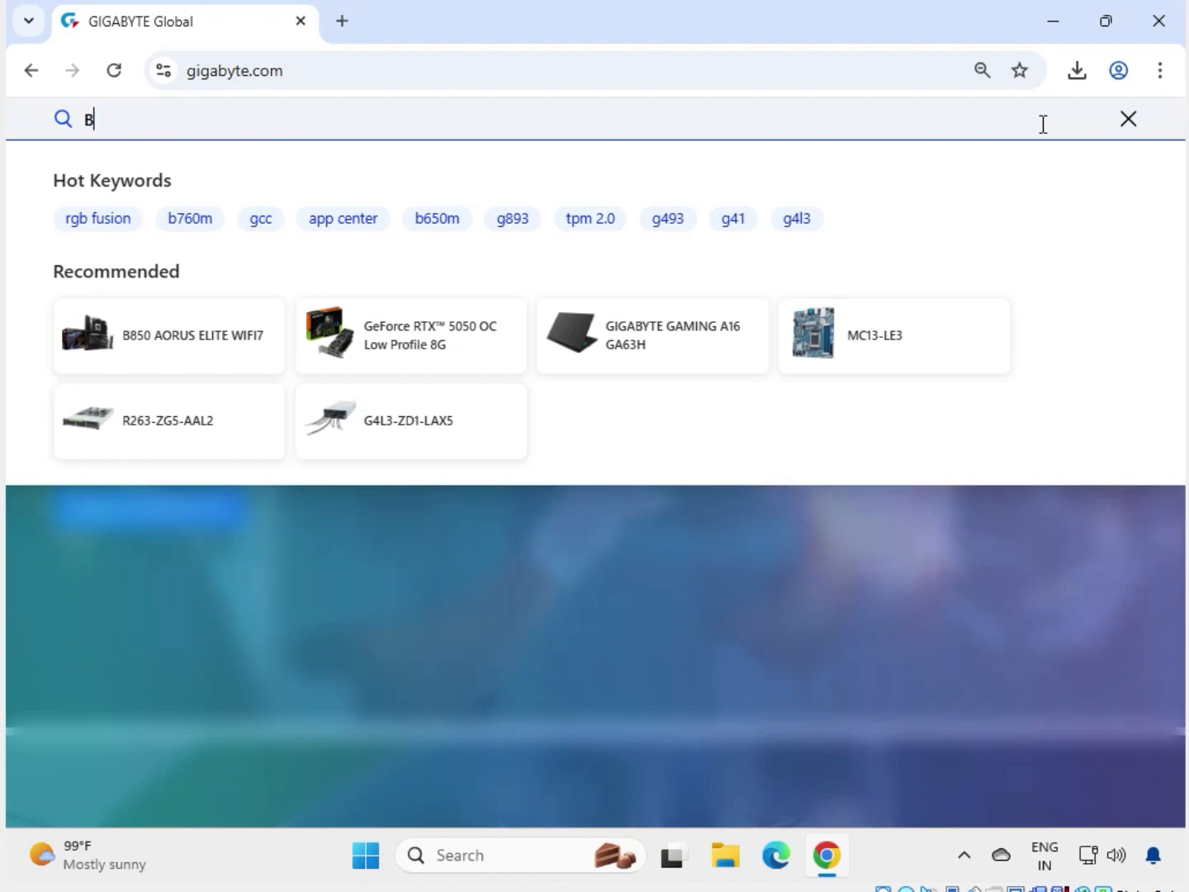
text(76)
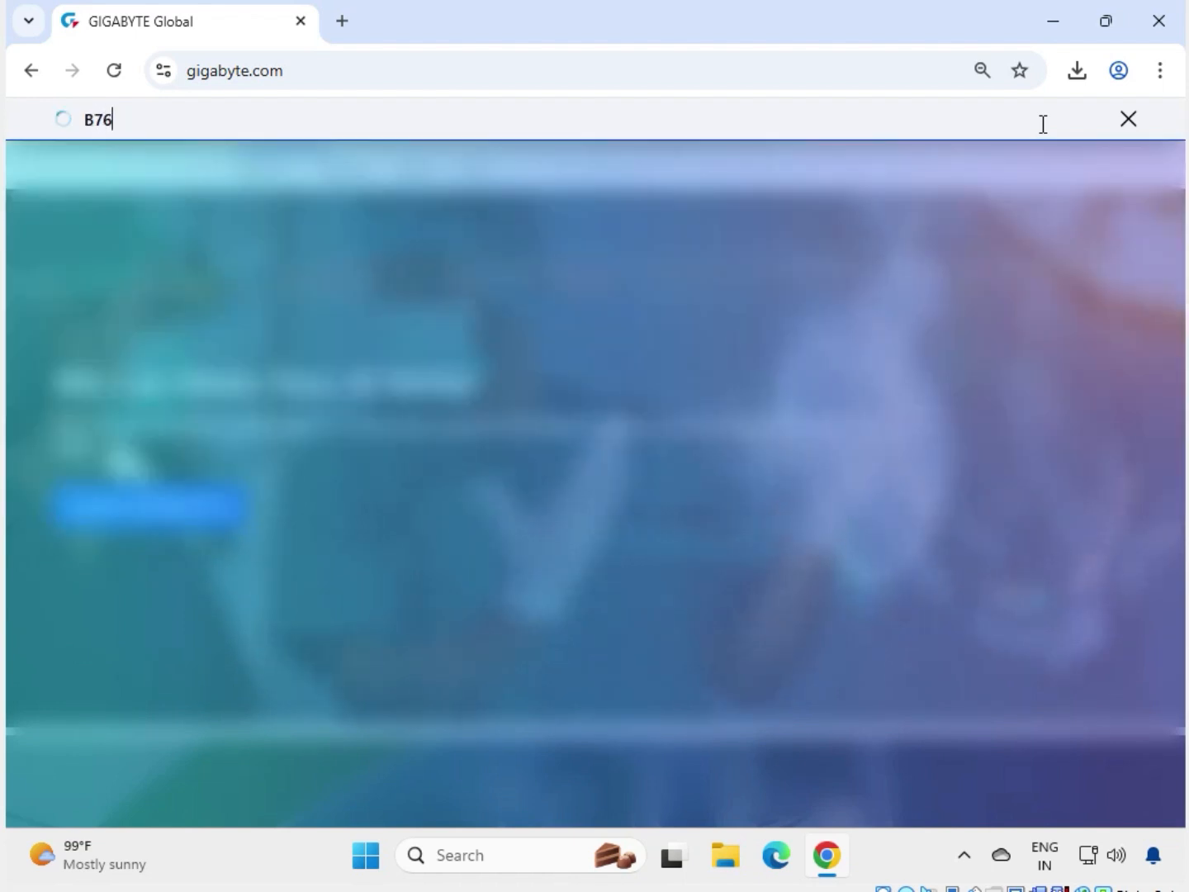
text(0M)
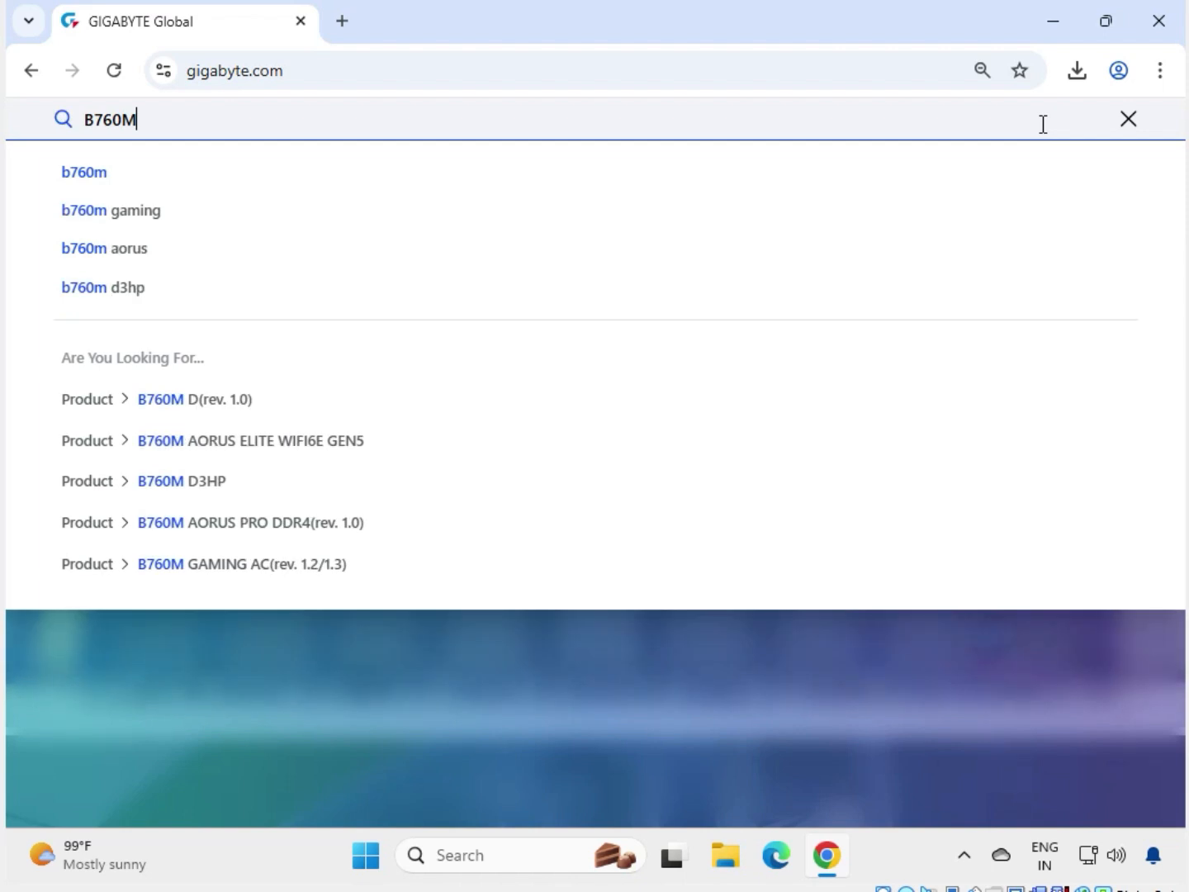
text( H)
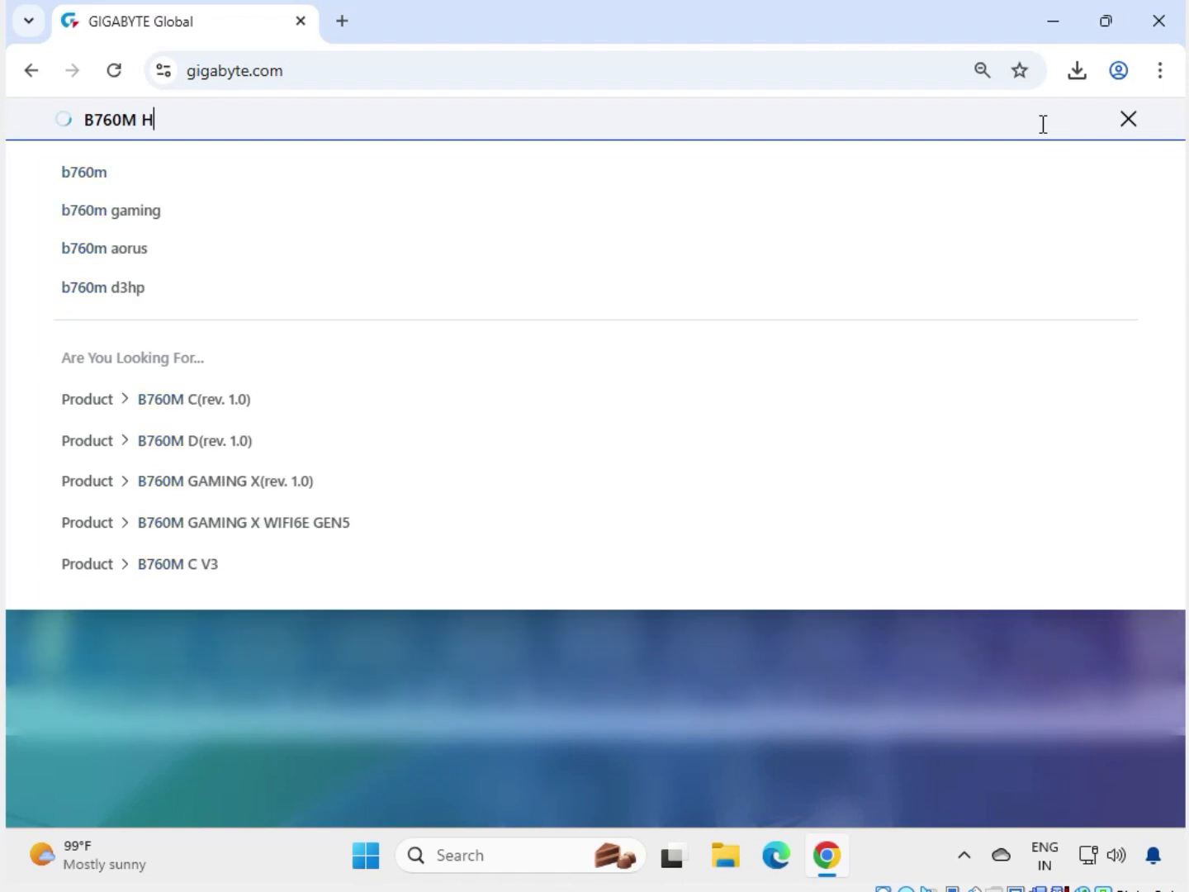
key(Return)
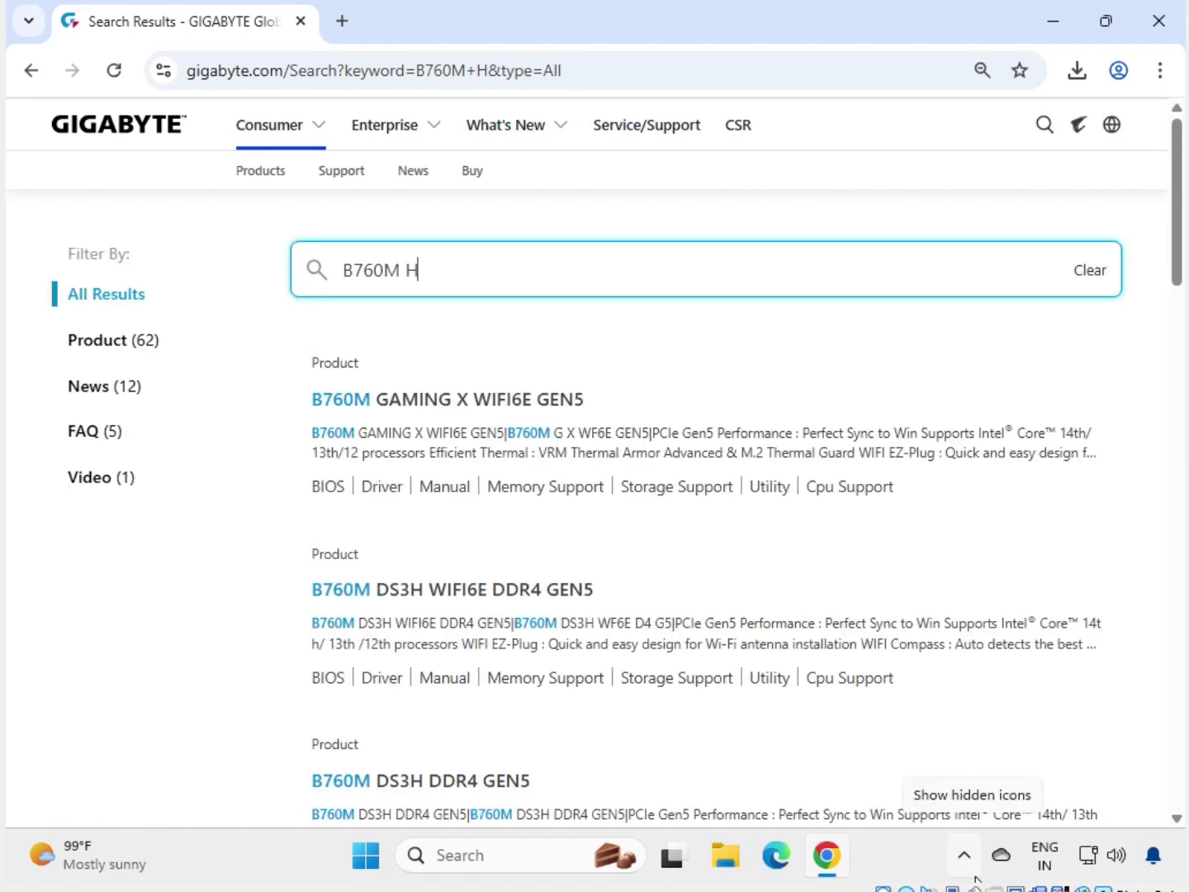
Narrow the B760M H search results to products only.
click(123, 346)
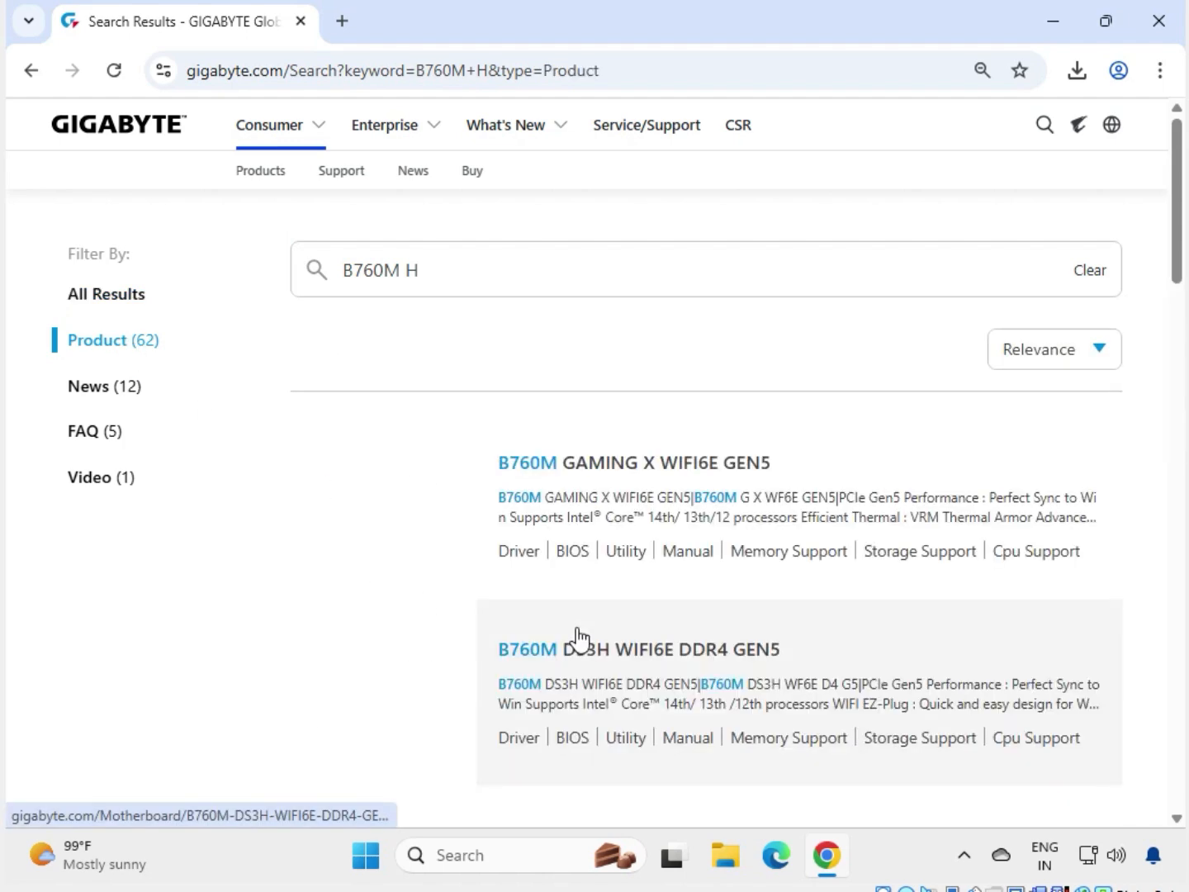
scroll(578, 637, down, 7)
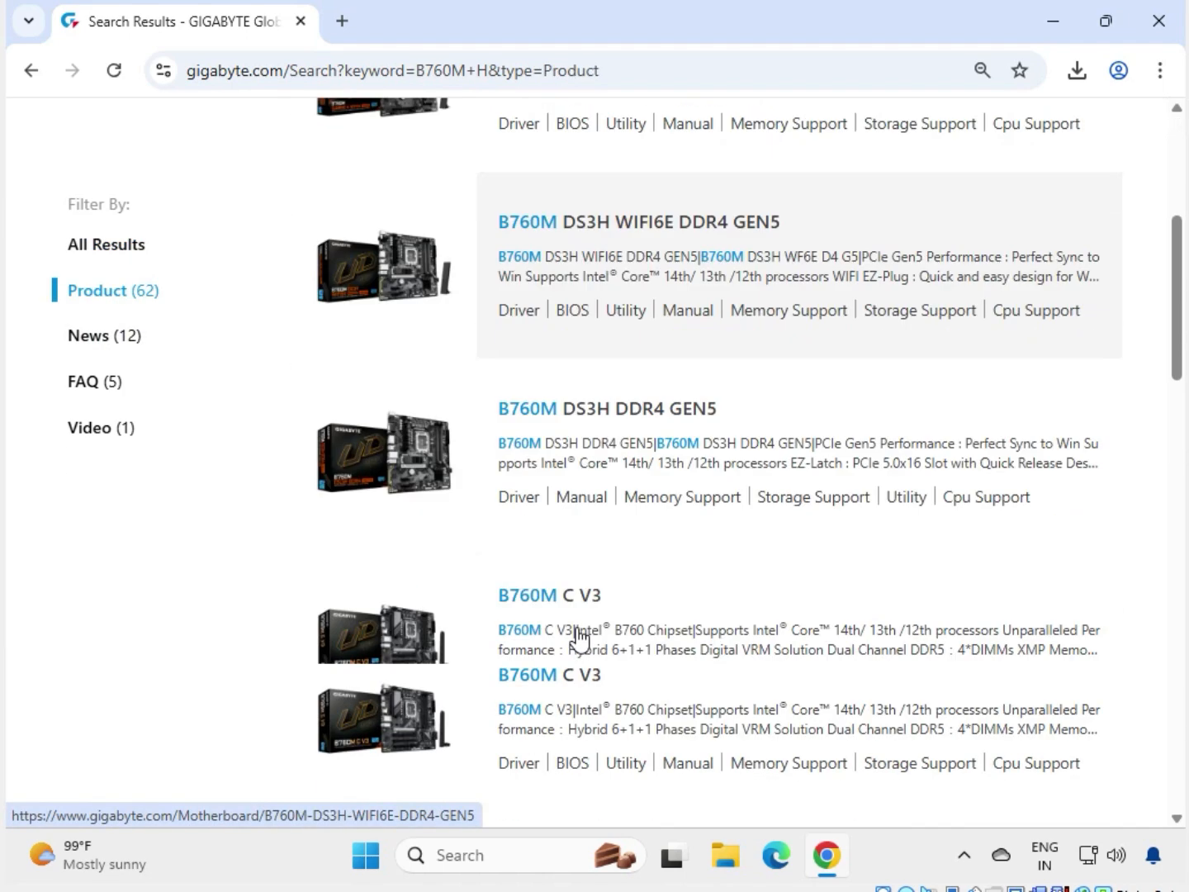
scroll(578, 638, down, 10)
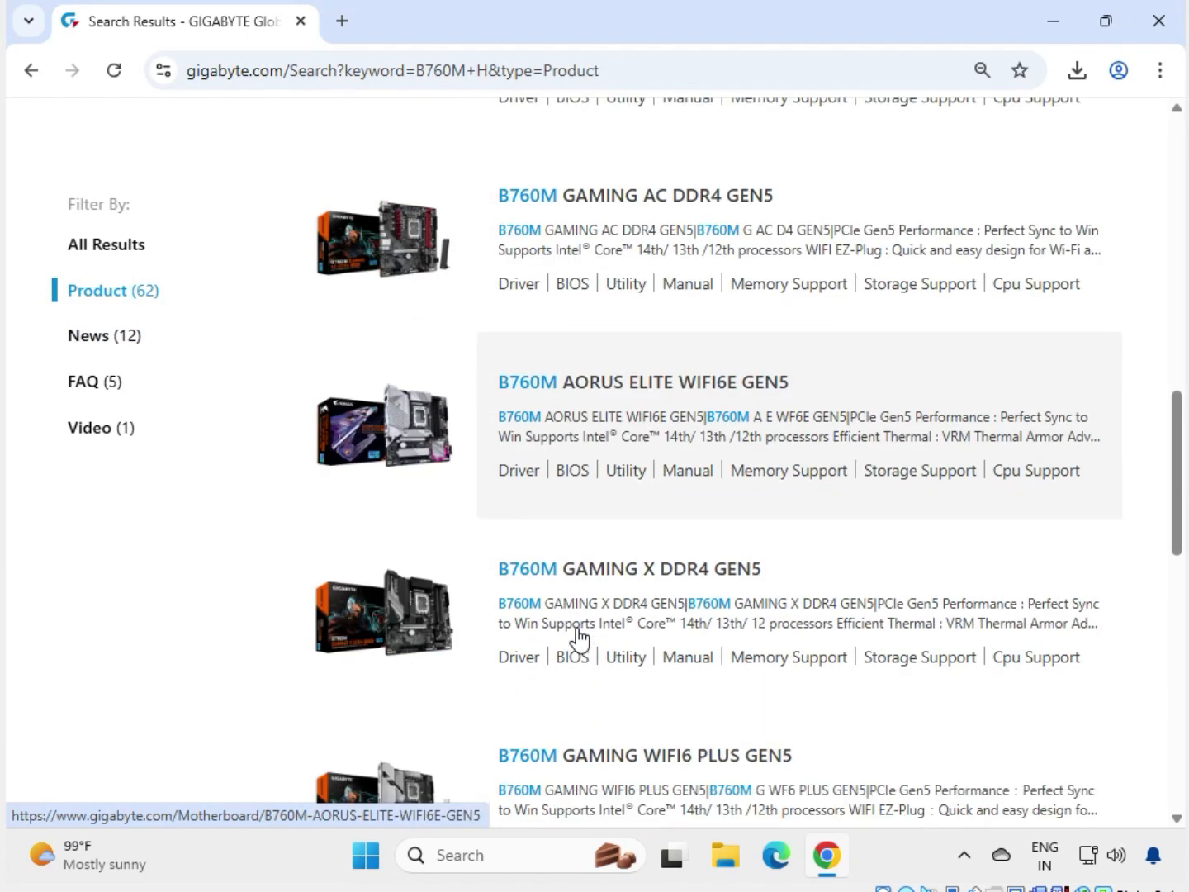
scroll(583, 635, down, 1)
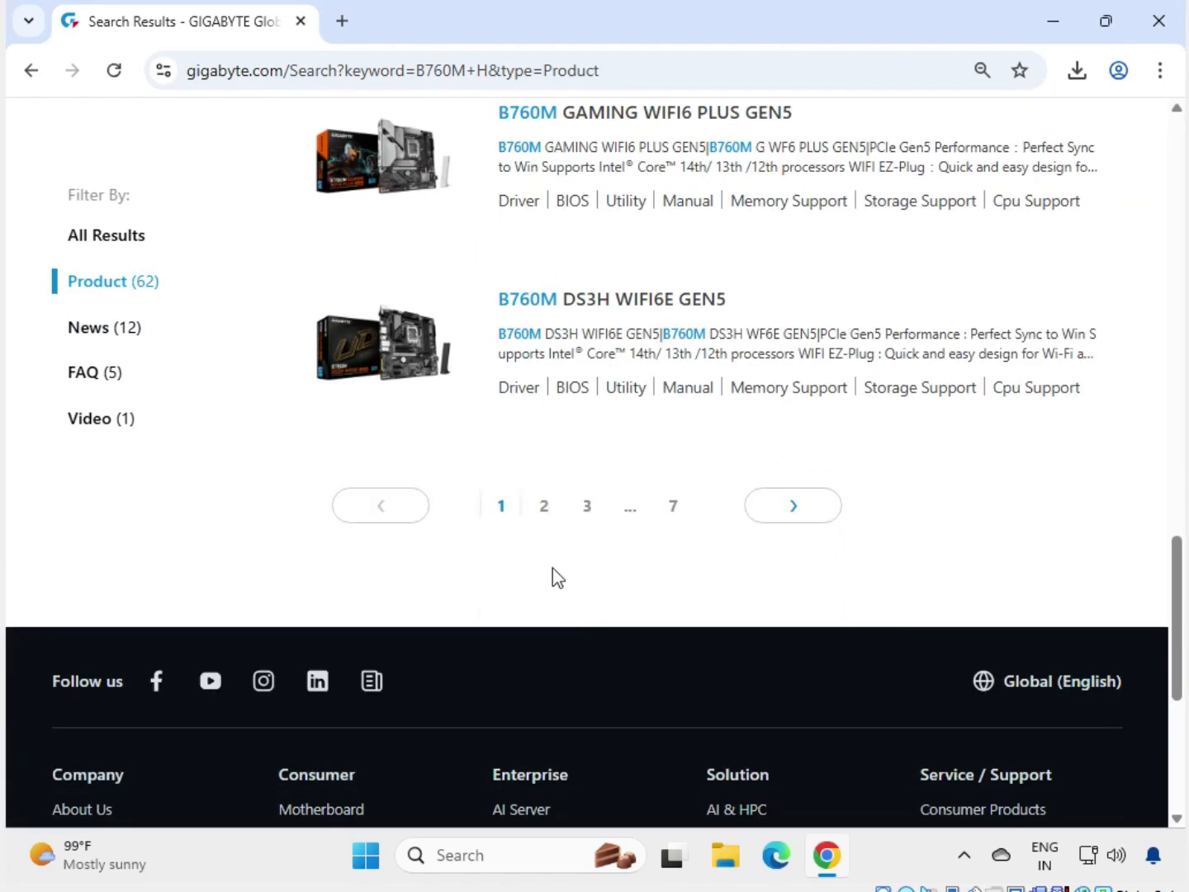
Page through results pages 2, 3 and 4 to reach the B760M H (rev. 1.0) listing.
click(544, 506)
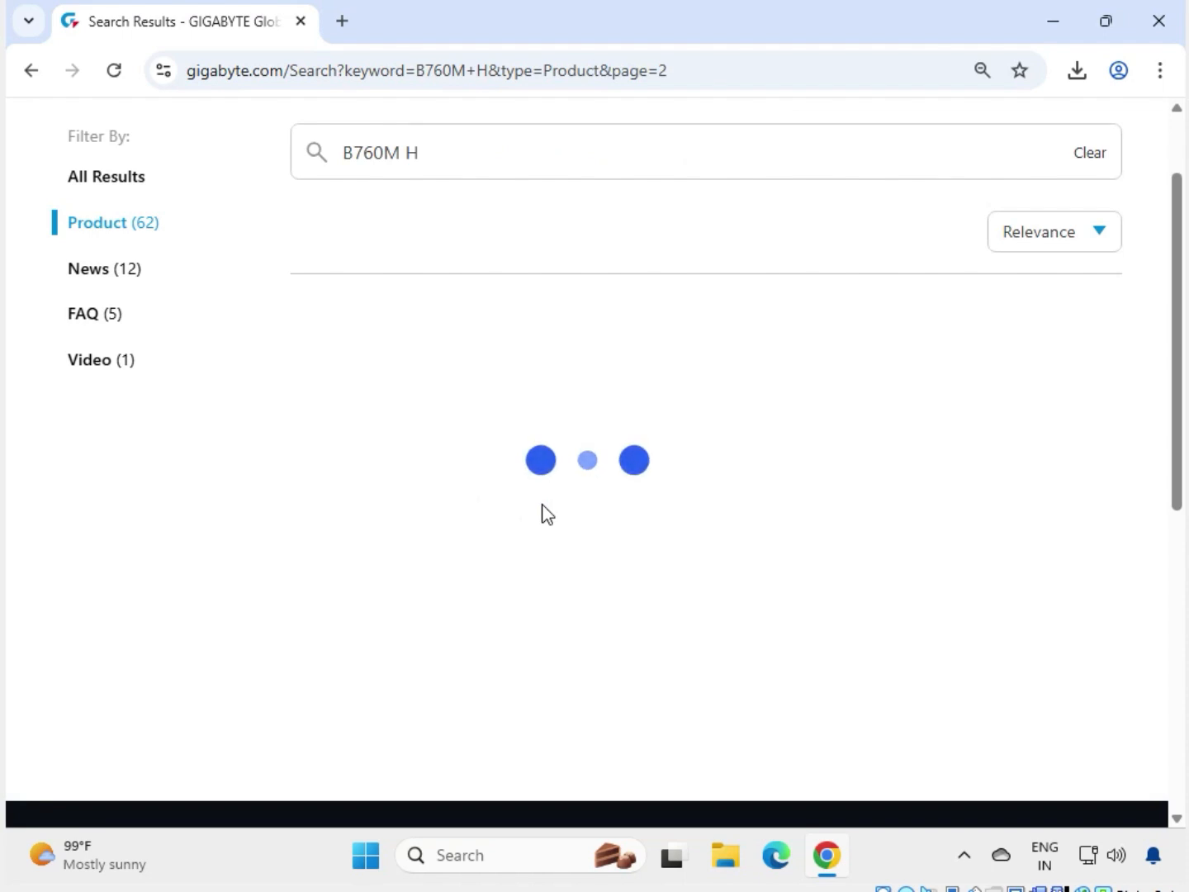
scroll(700, 626, down, 6)
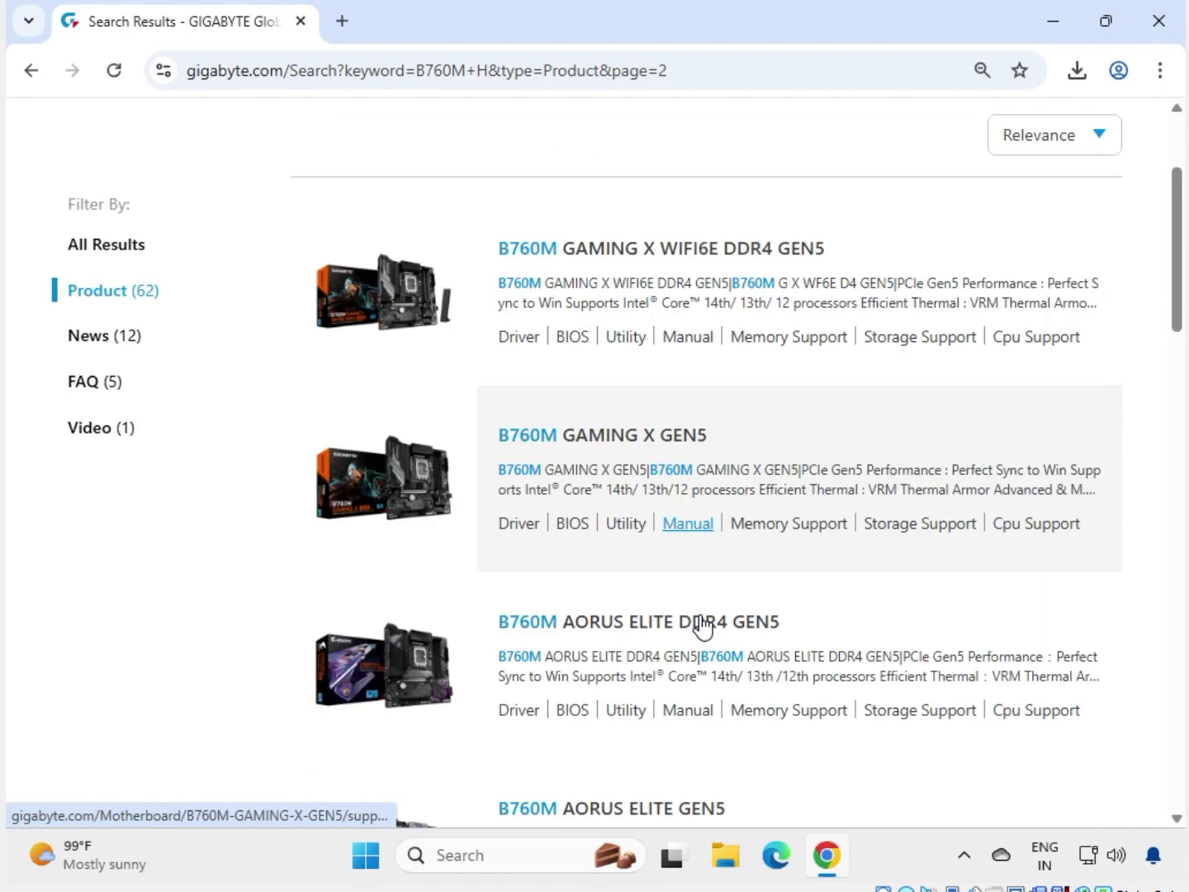
scroll(702, 626, down, 8)
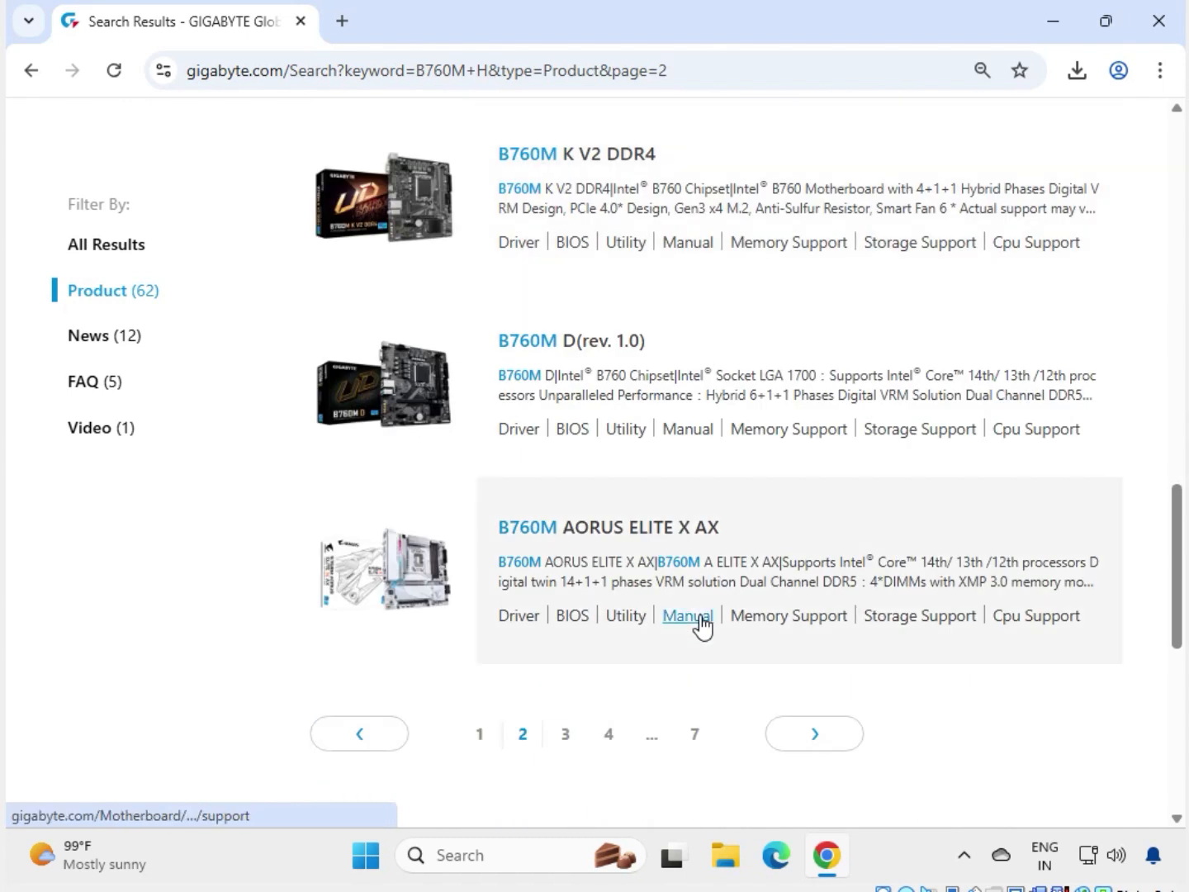
scroll(702, 626, down, 1)
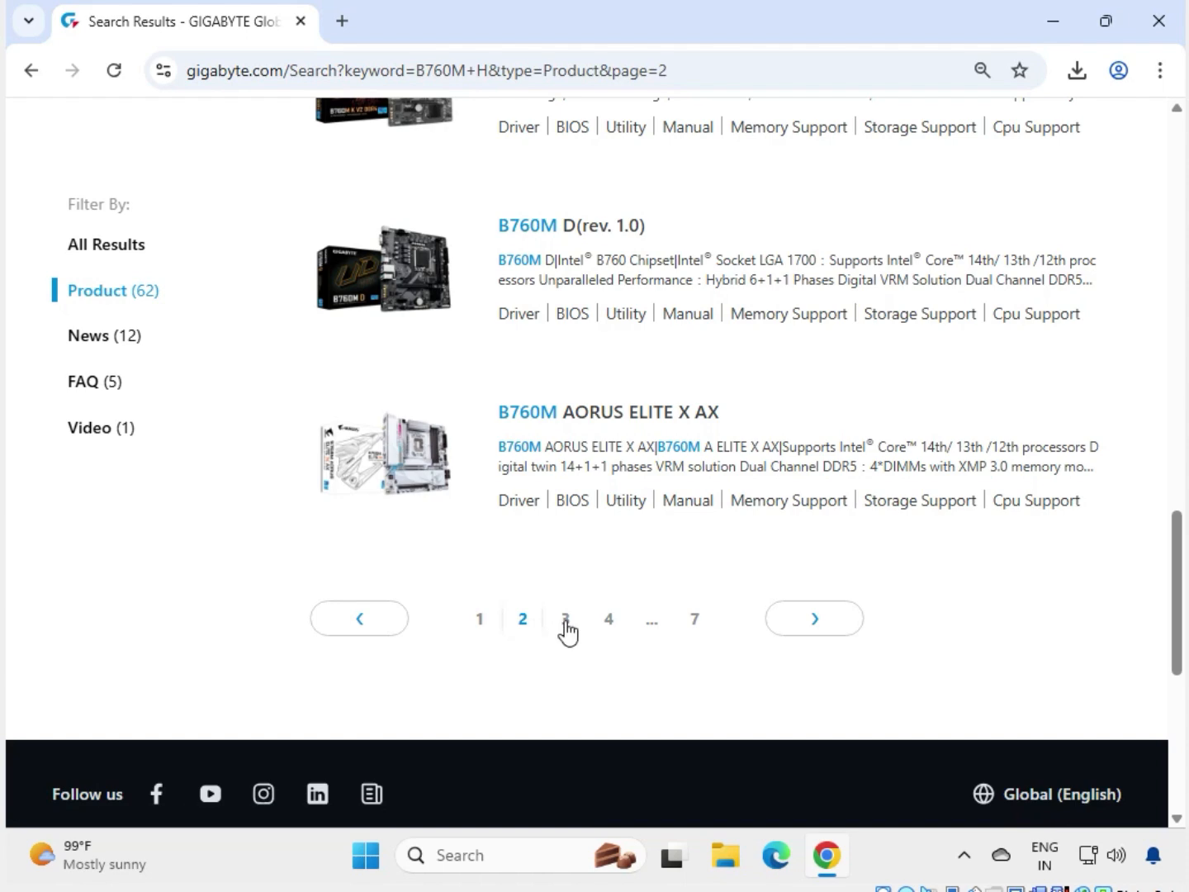
click(567, 621)
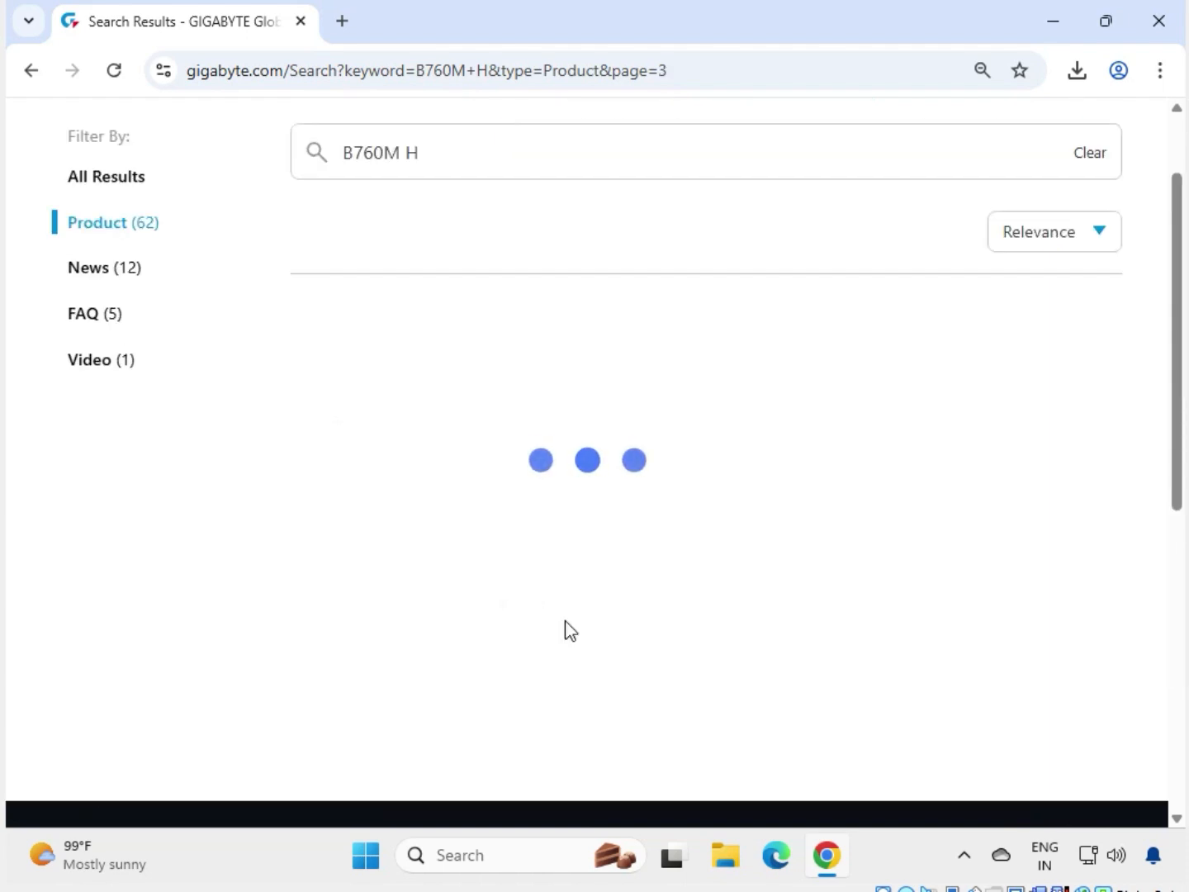
scroll(567, 630, down, 3)
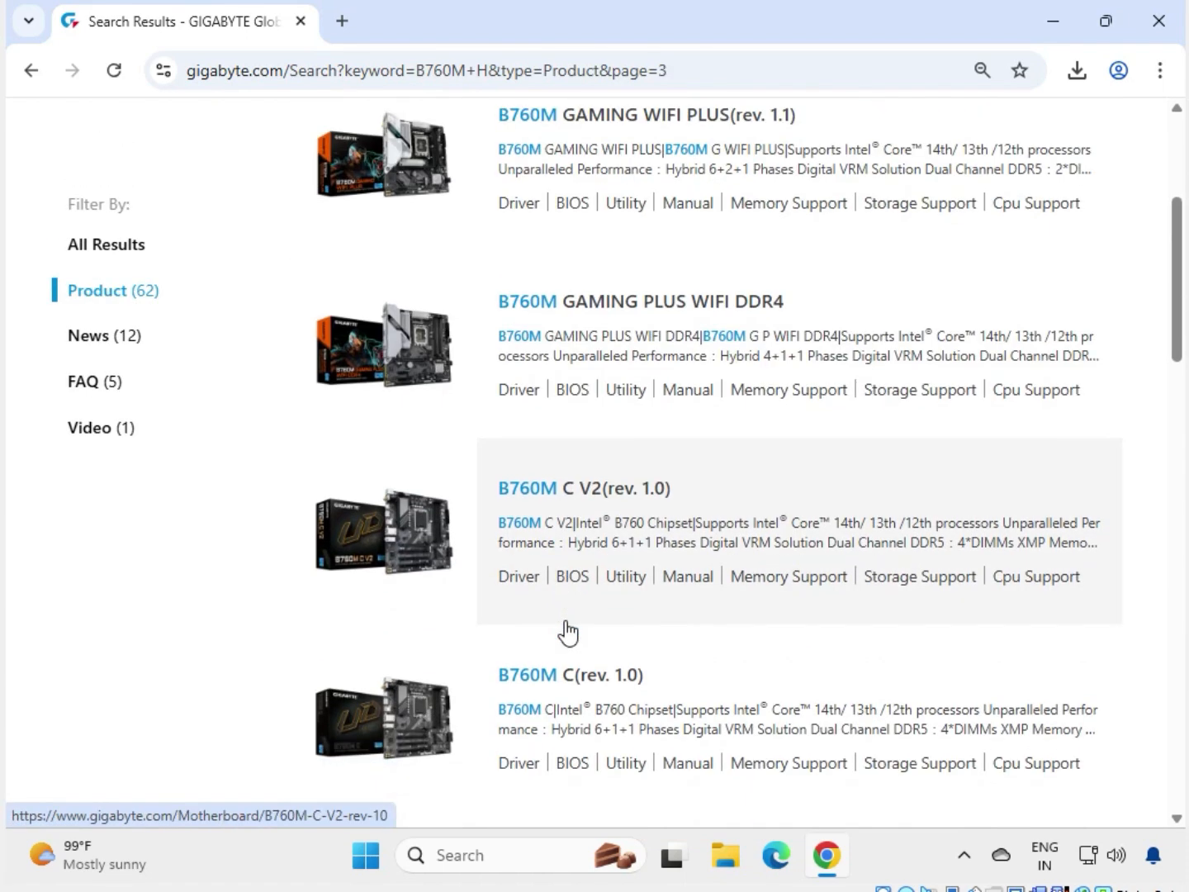
scroll(566, 631, down, 6)
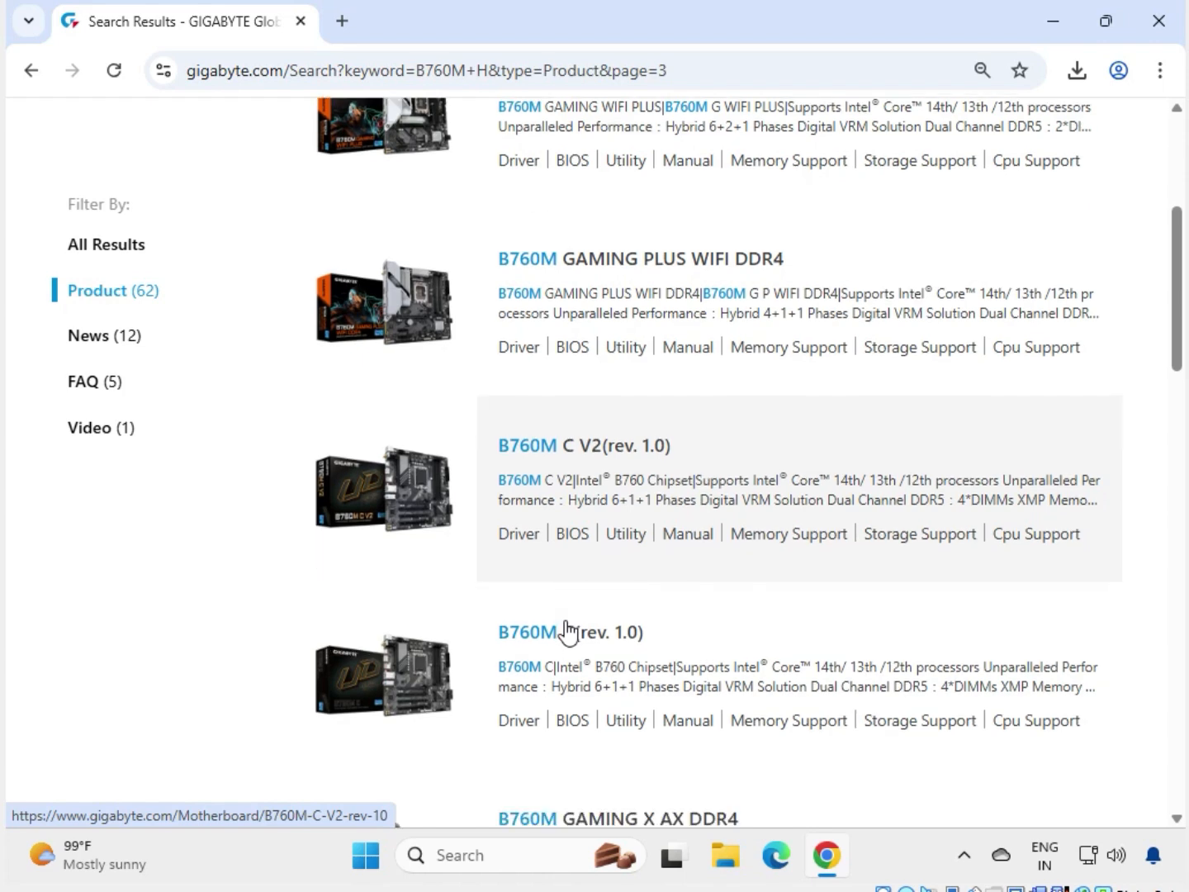
scroll(566, 630, down, 9)
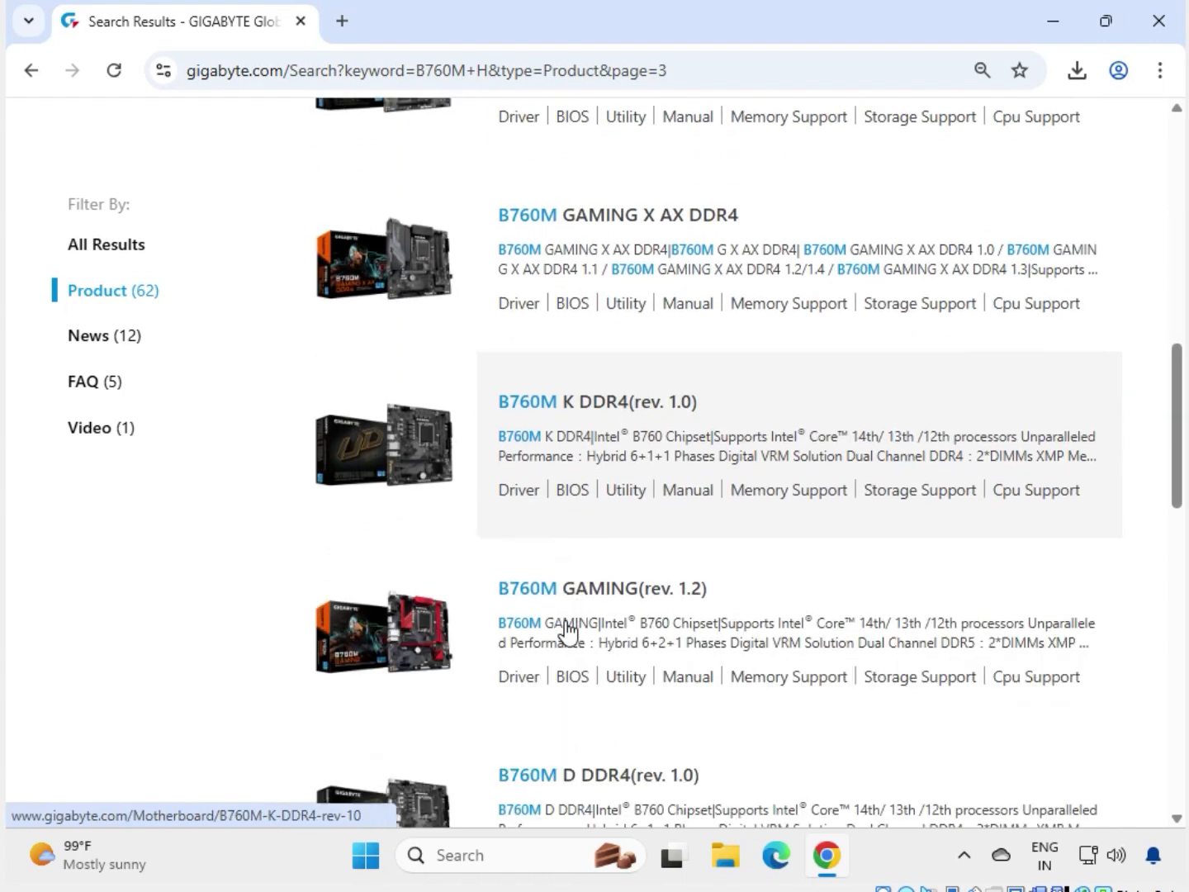
scroll(566, 630, down, 2)
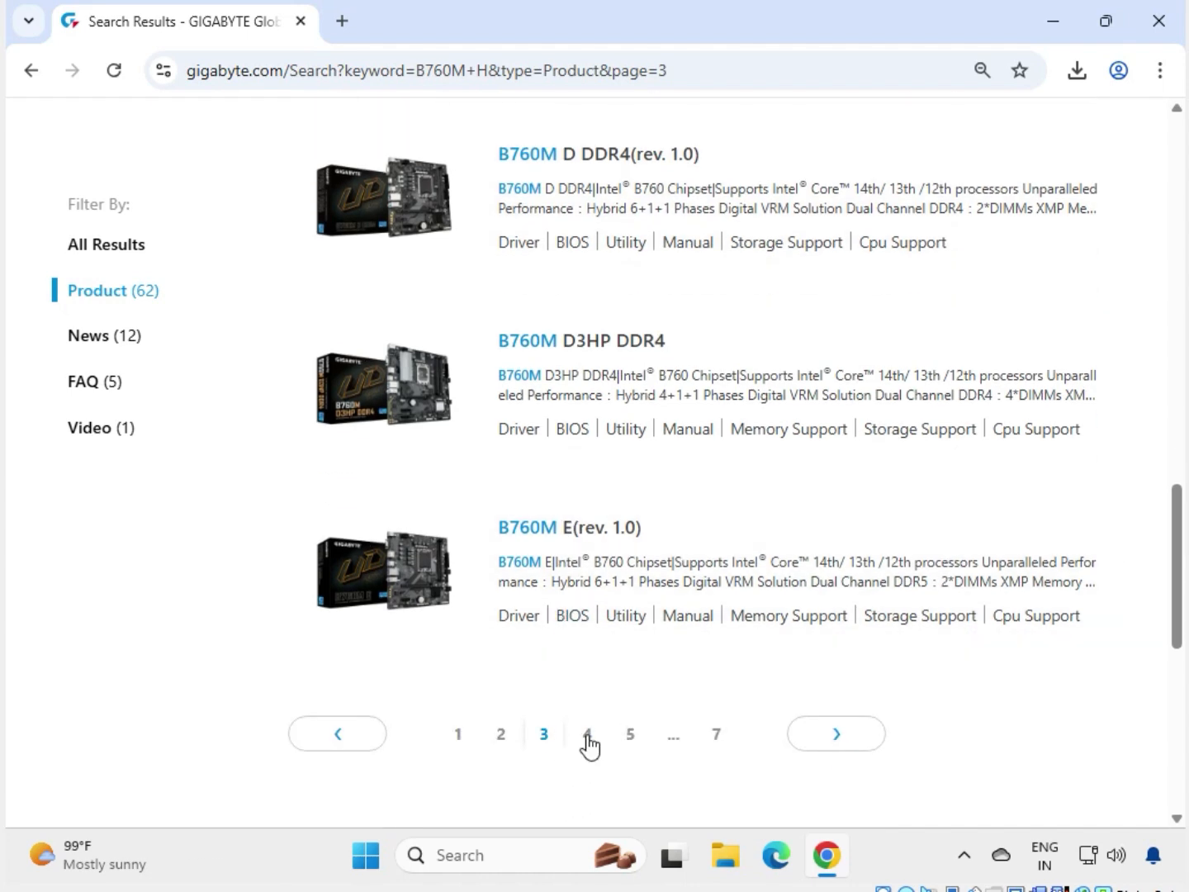
click(587, 735)
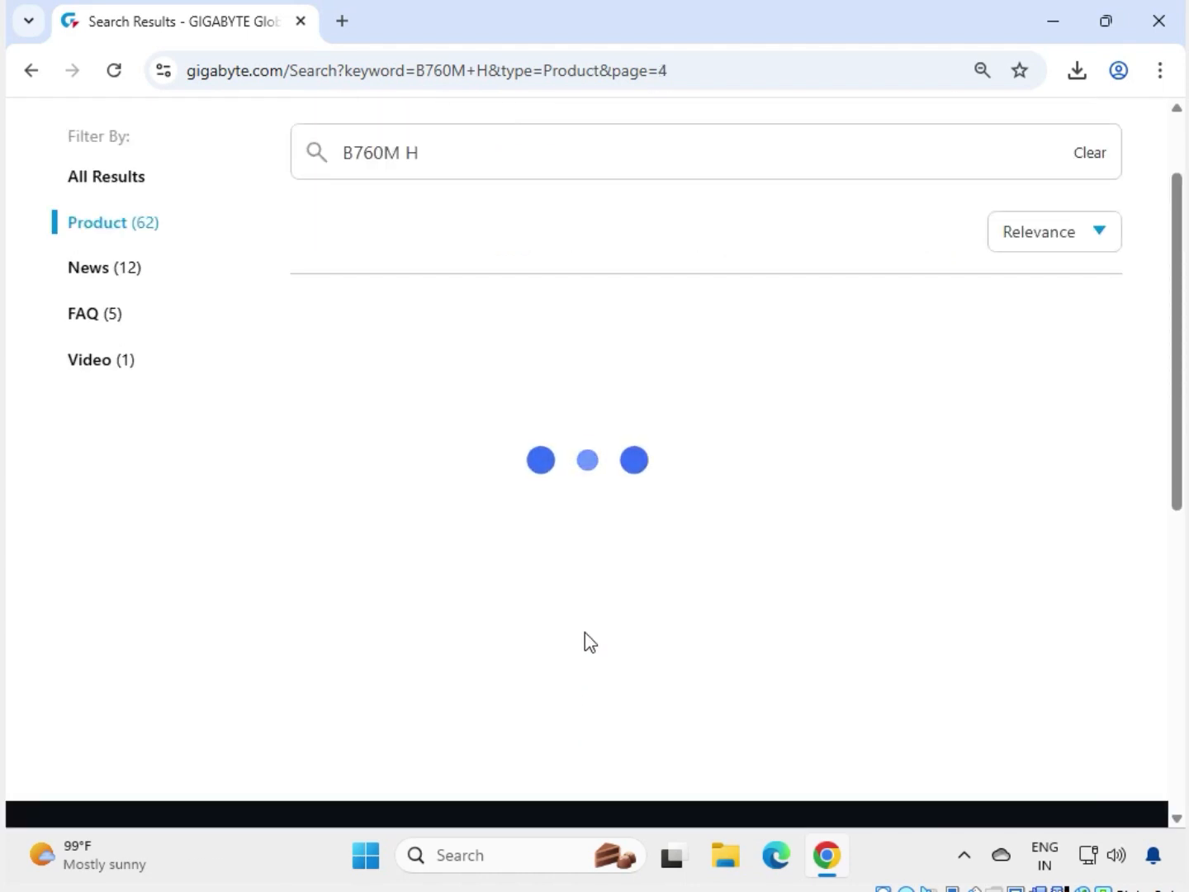
scroll(587, 635, down, 4)
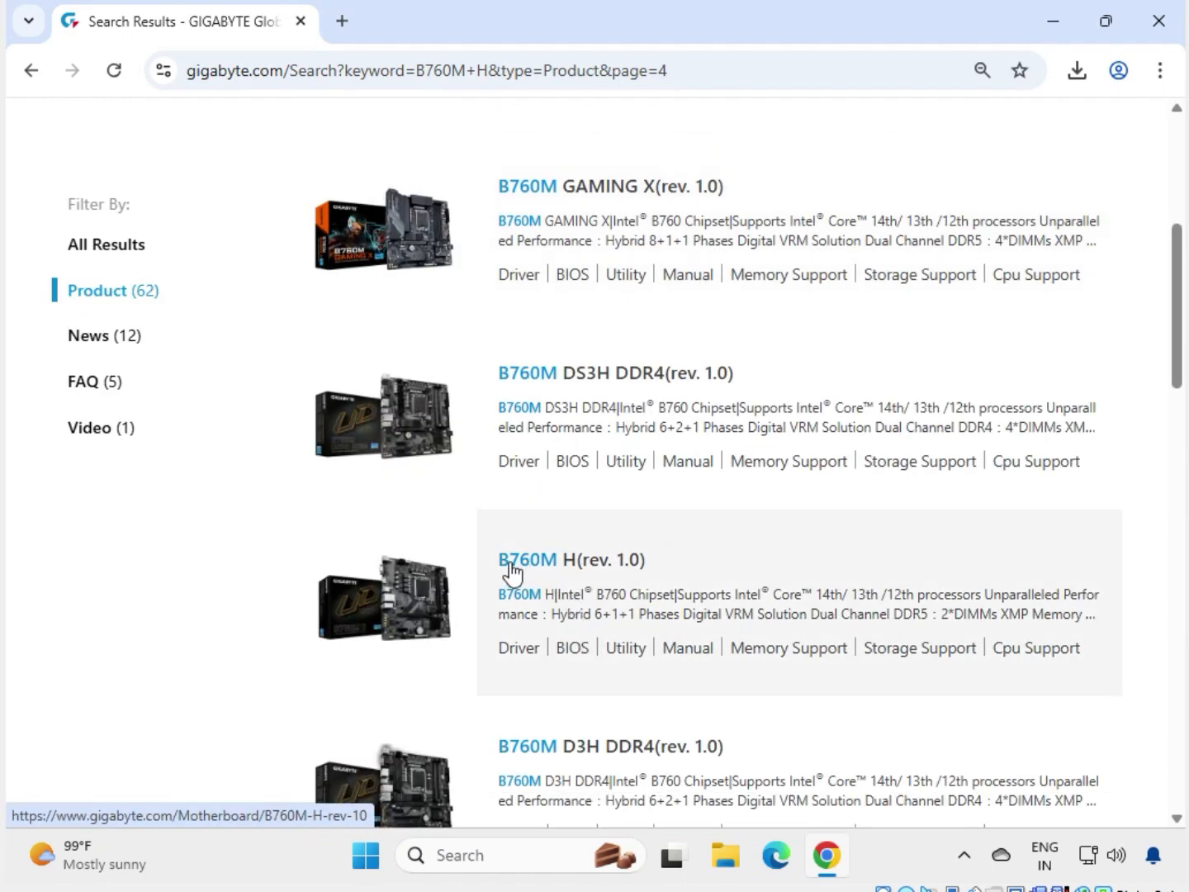
Open the B760M H (rev. 1.0) product page and its Support driver downloads.
click(586, 570)
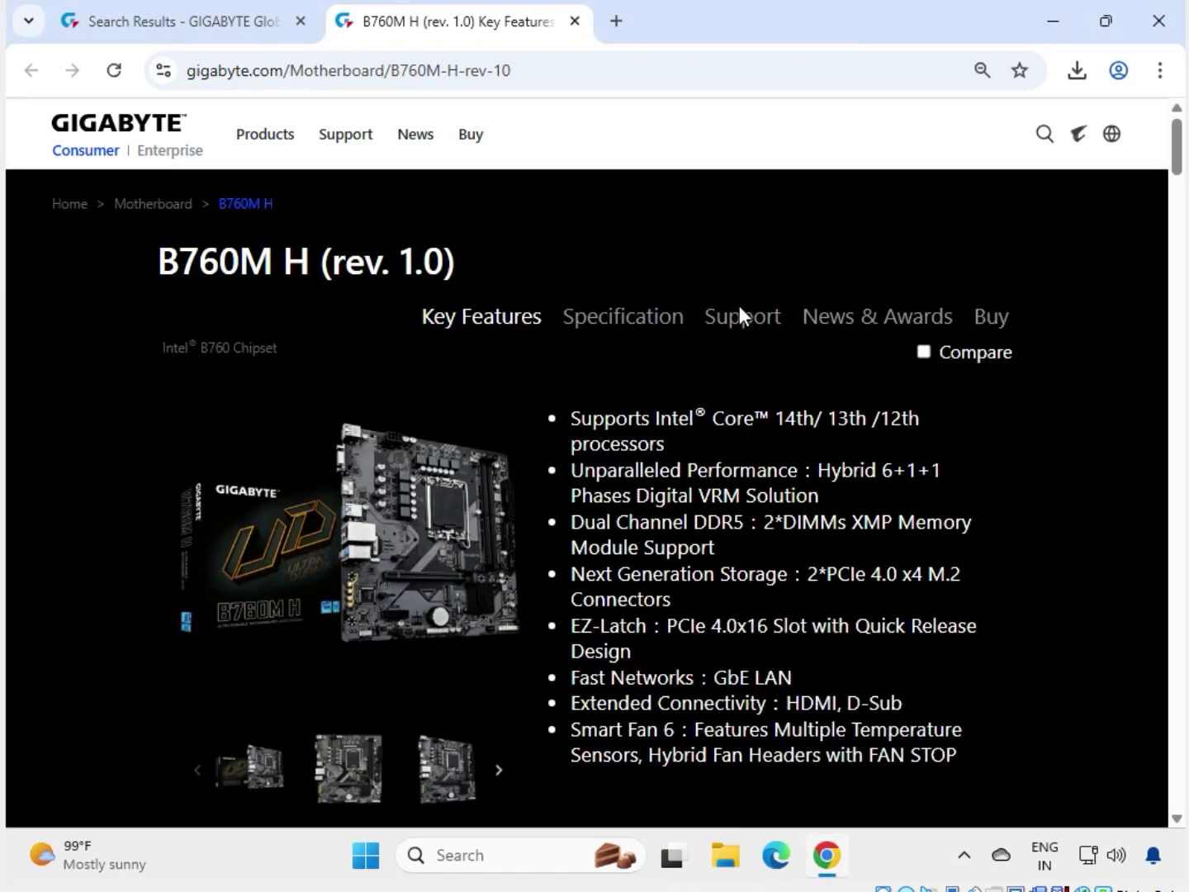
click(744, 320)
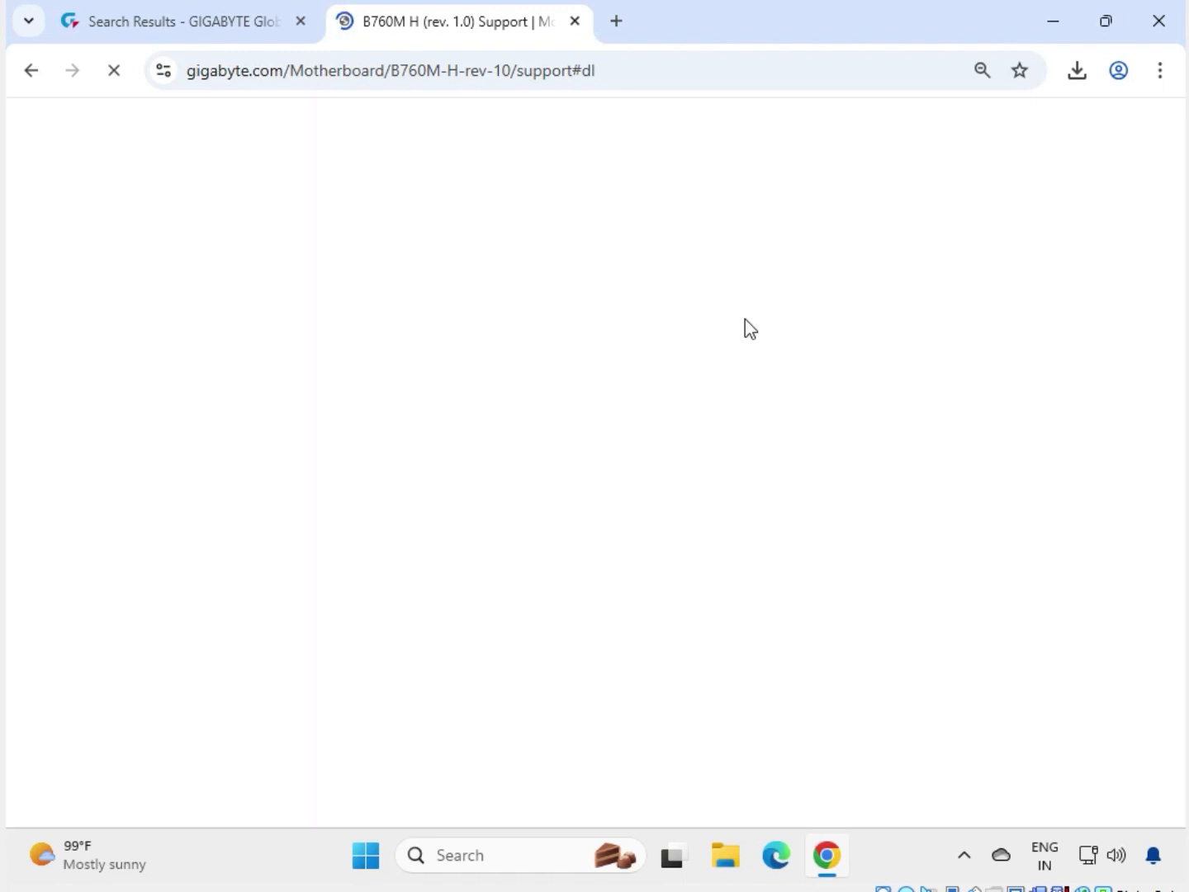
Filter the driver list to Windows 11 64bit.
mouse_move(815, 879)
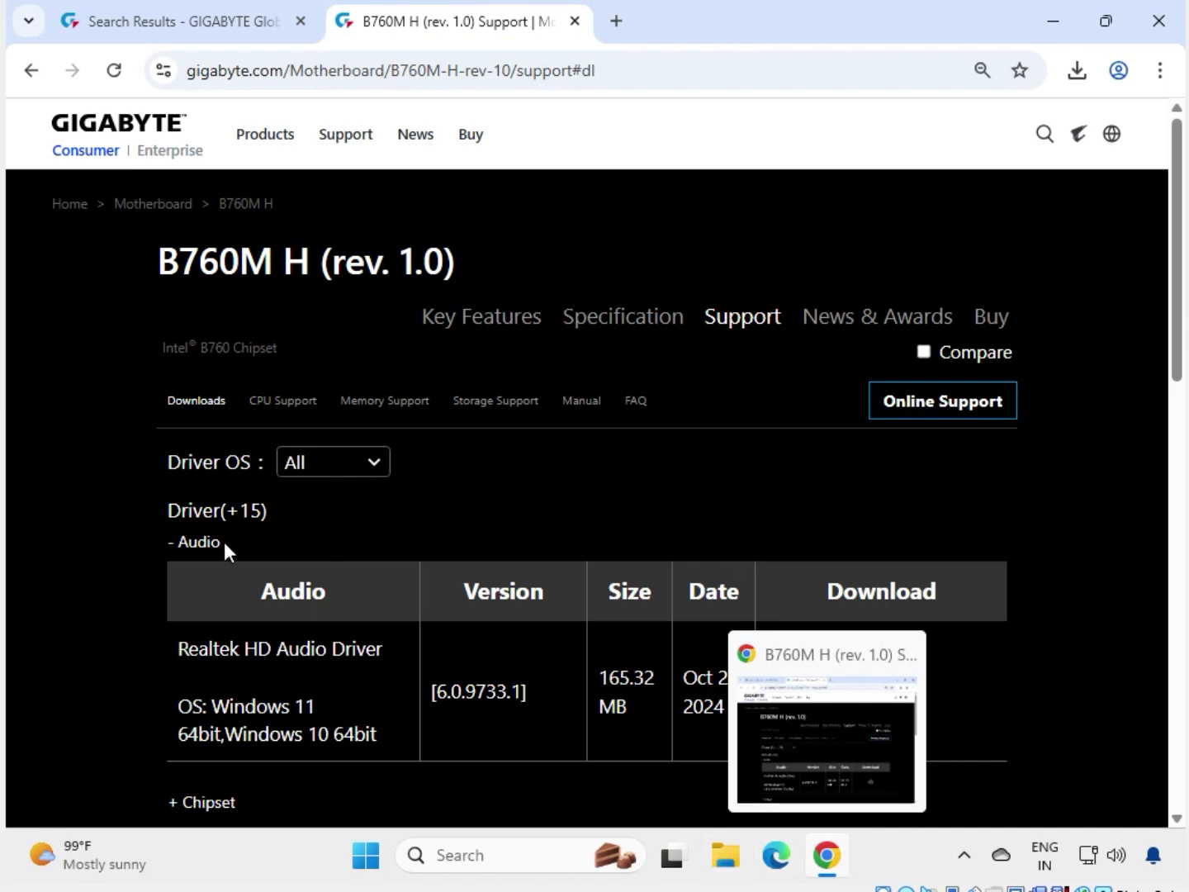
click(346, 471)
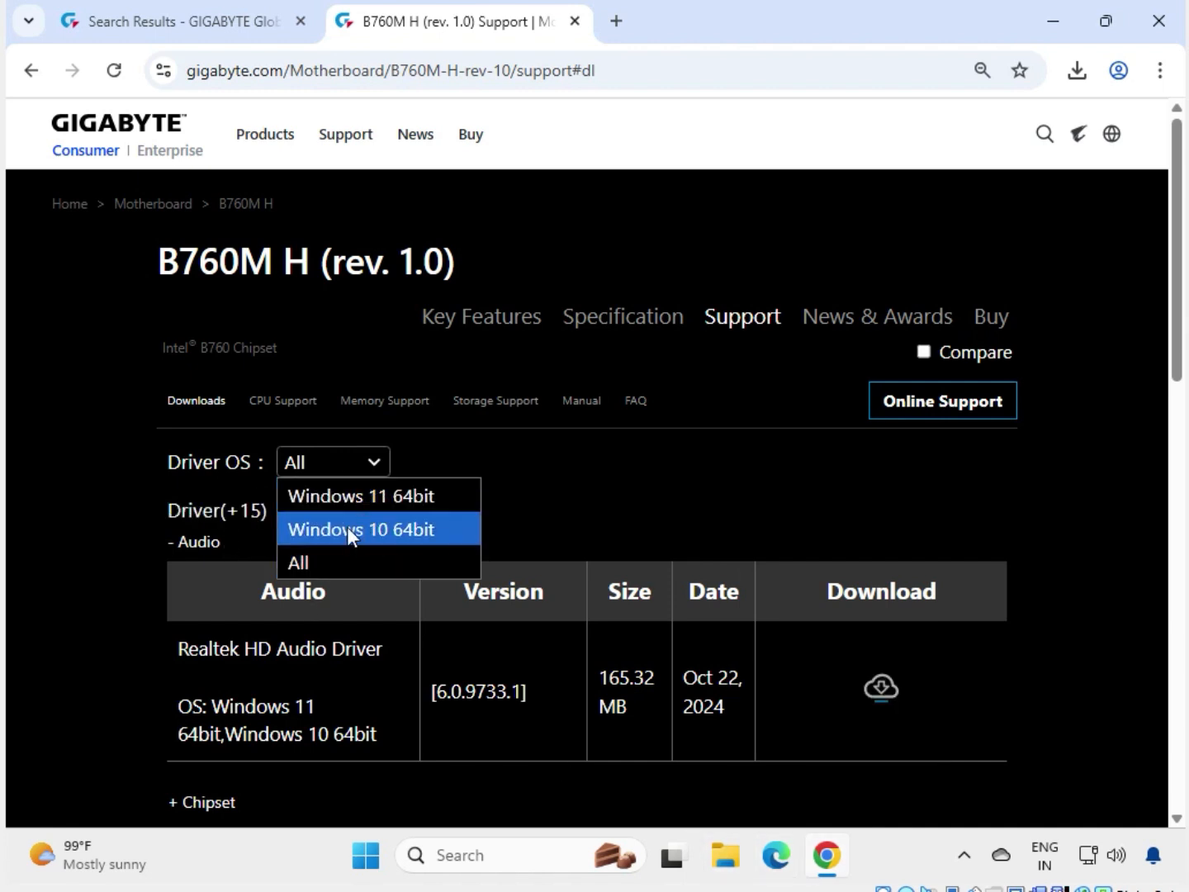
click(352, 498)
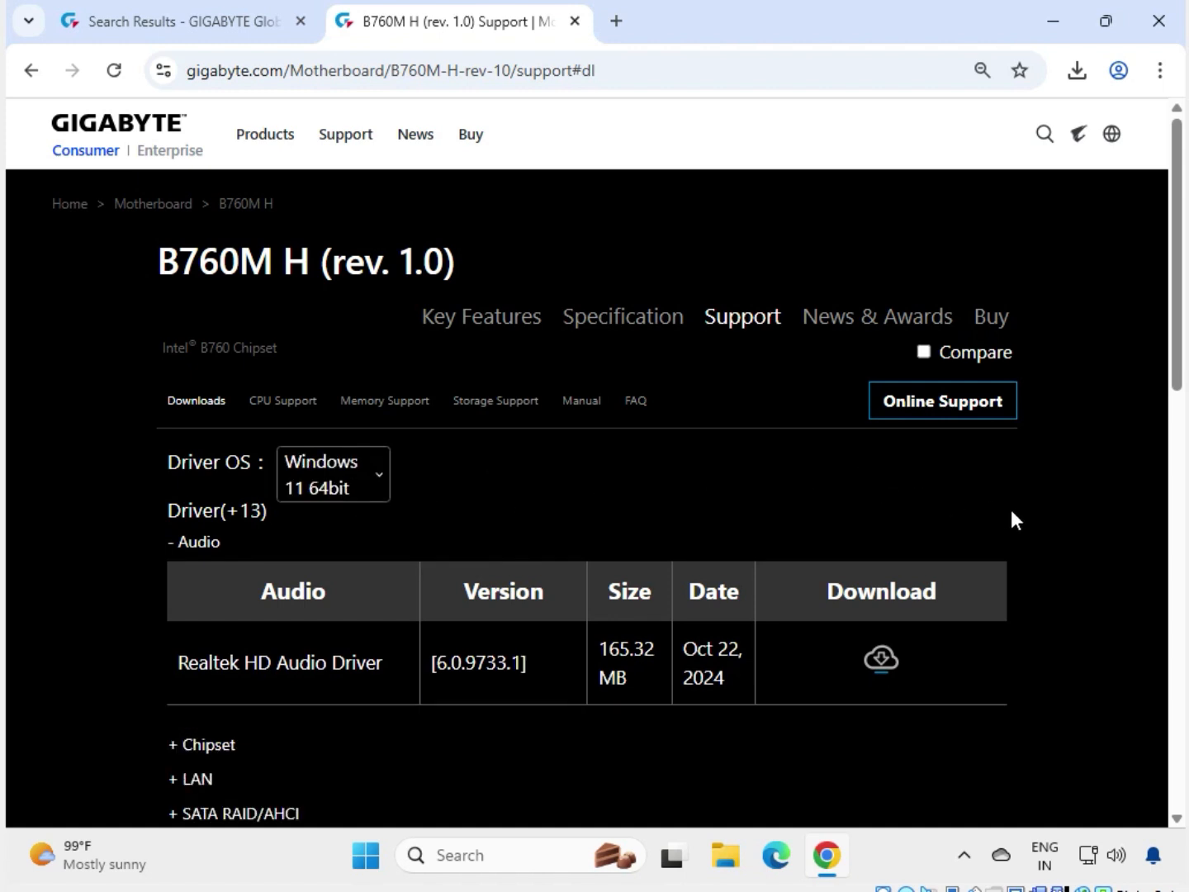
Download the 165.32 MB Realtek HD Audio Driver and open its zip from download history.
drag(167, 661, 316, 661)
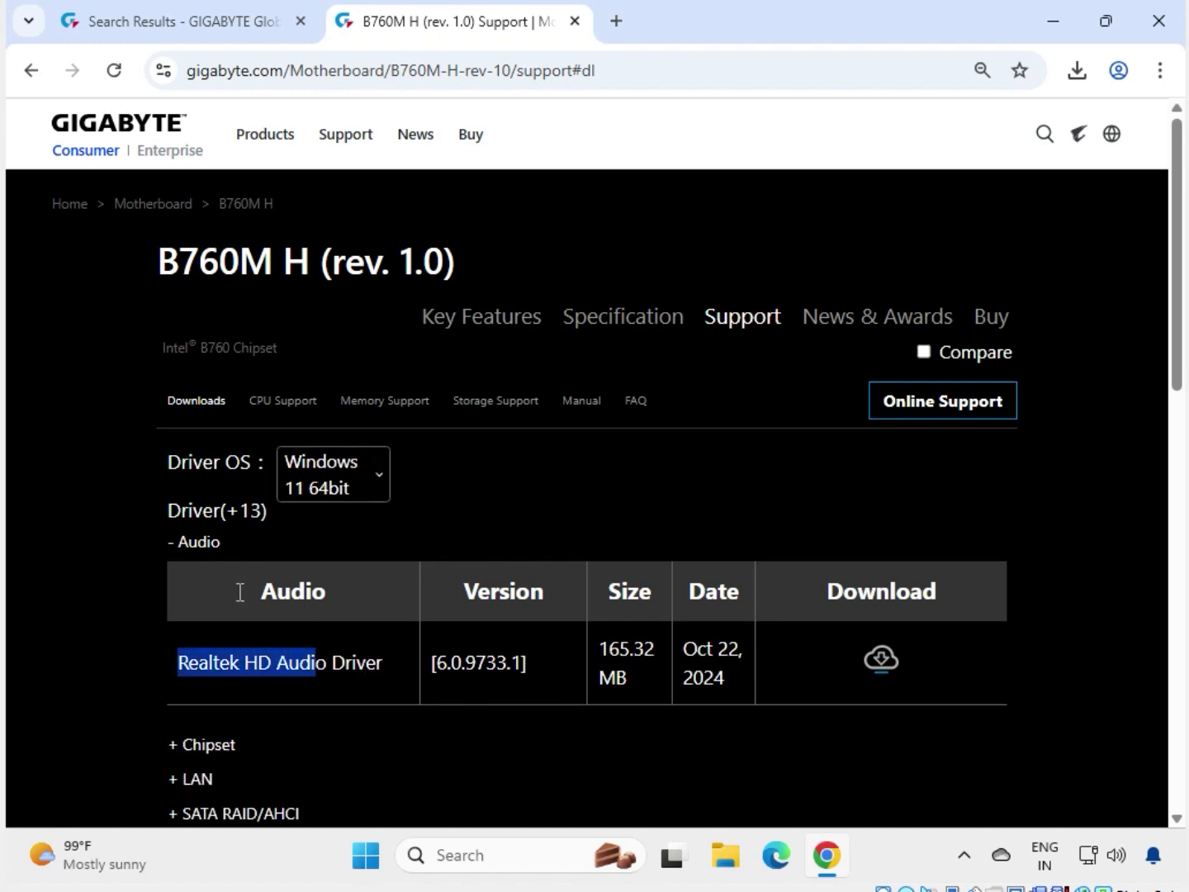
double_click(187, 545)
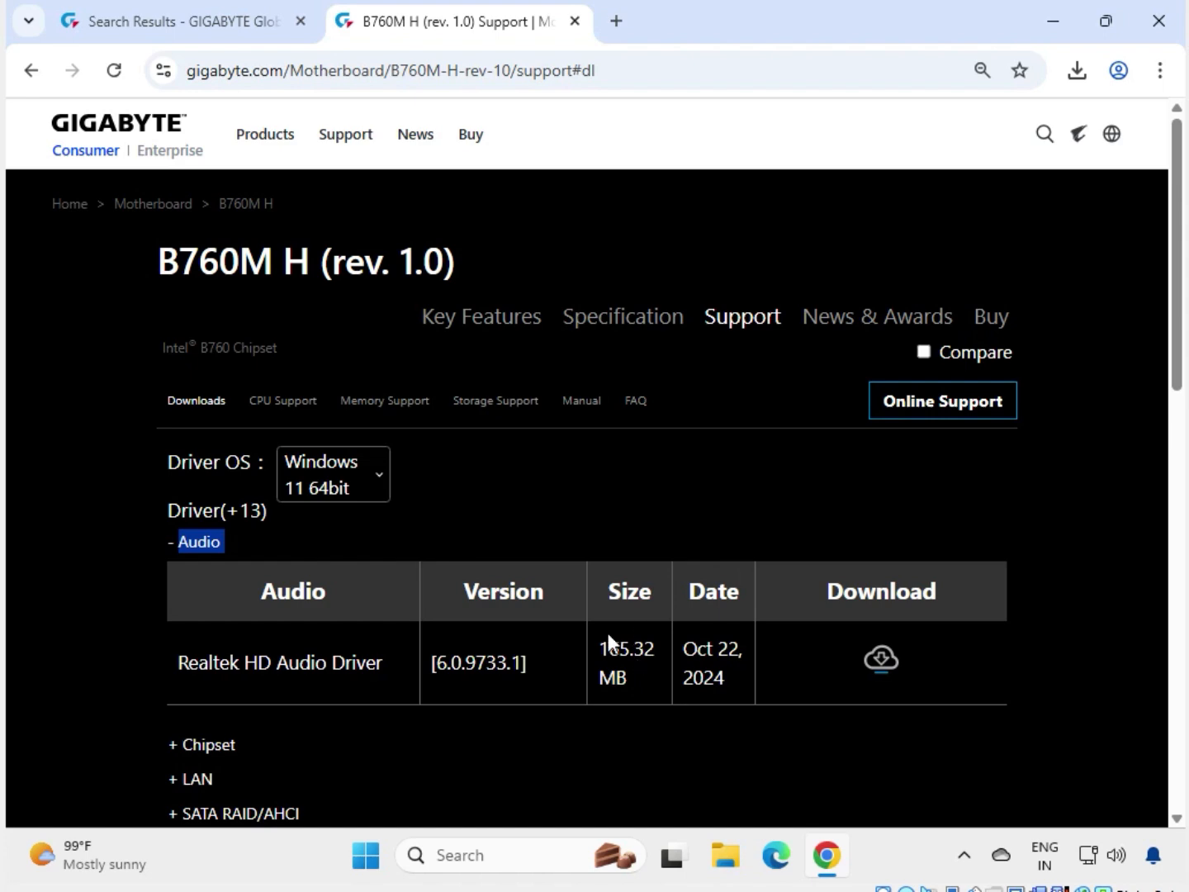
triple_click(626, 661)
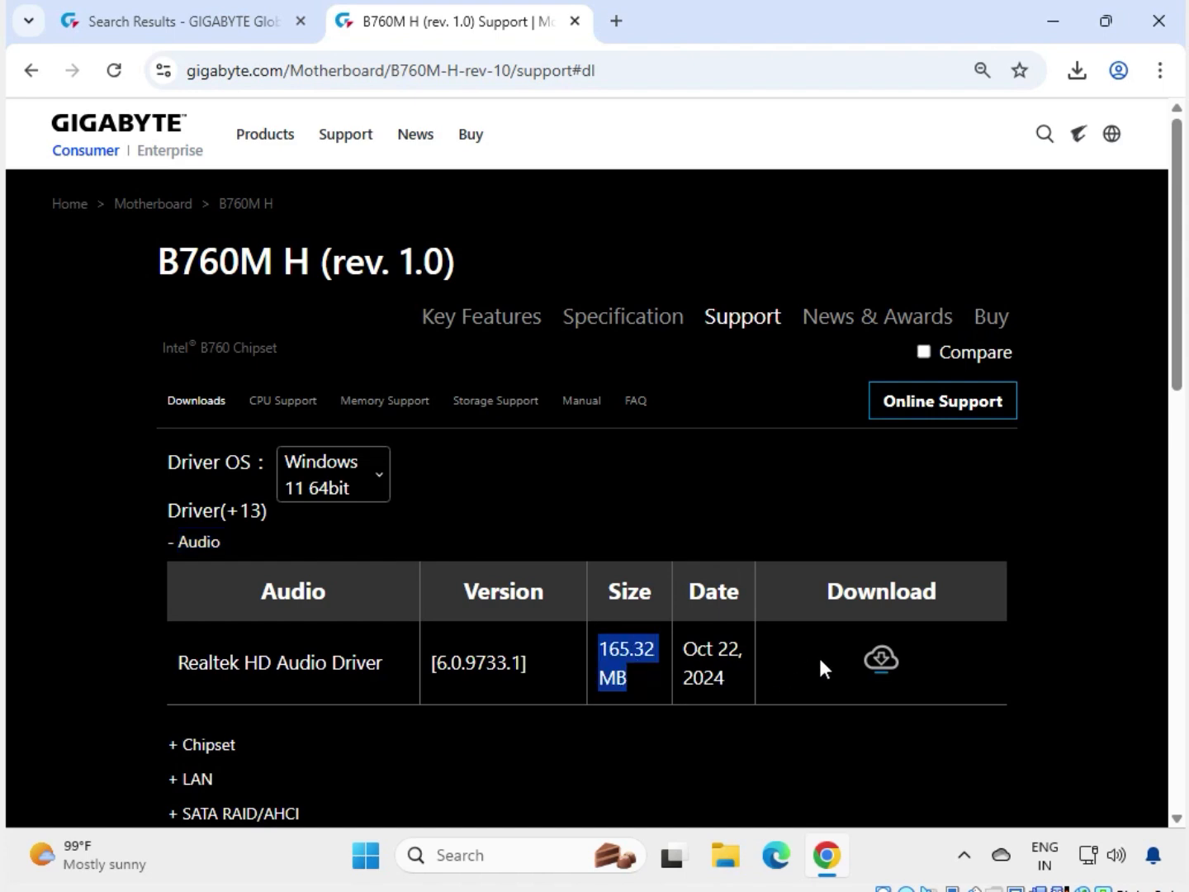
click(882, 658)
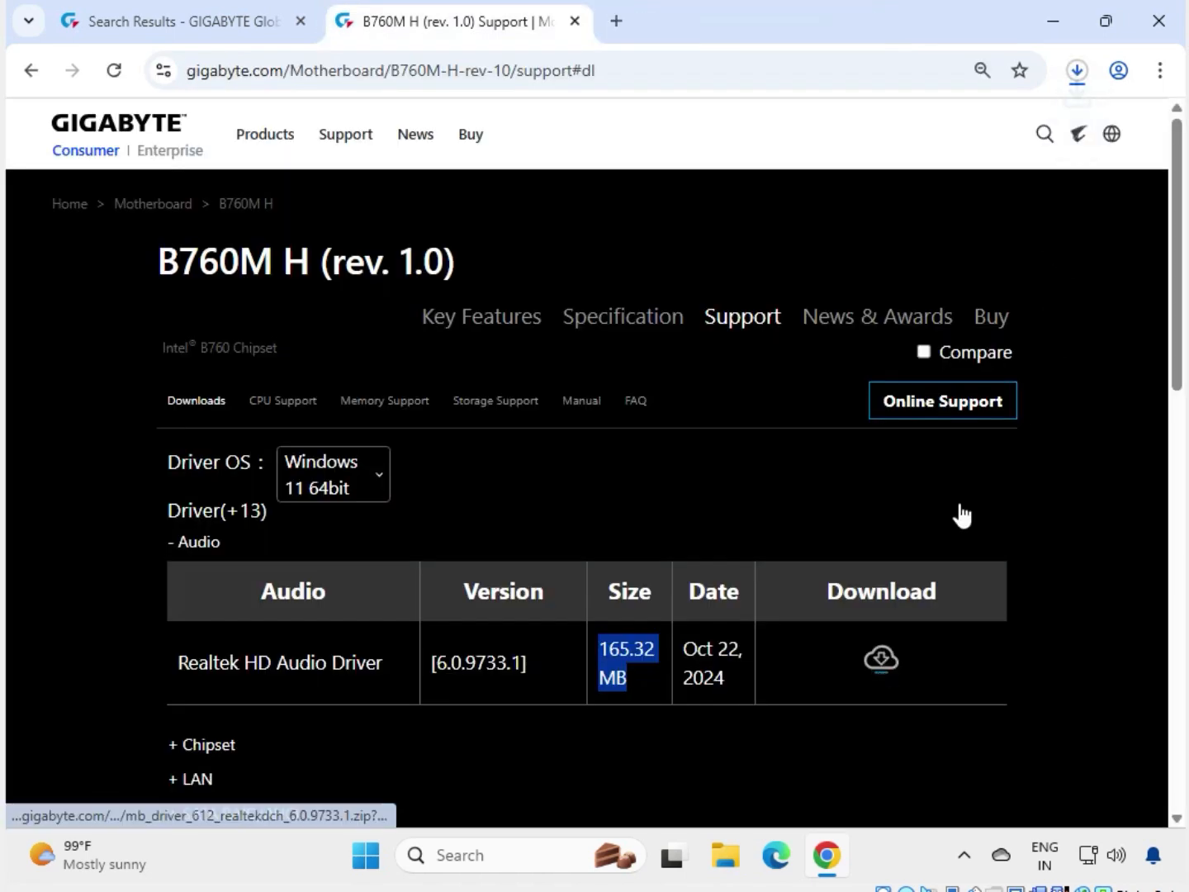
click(1077, 72)
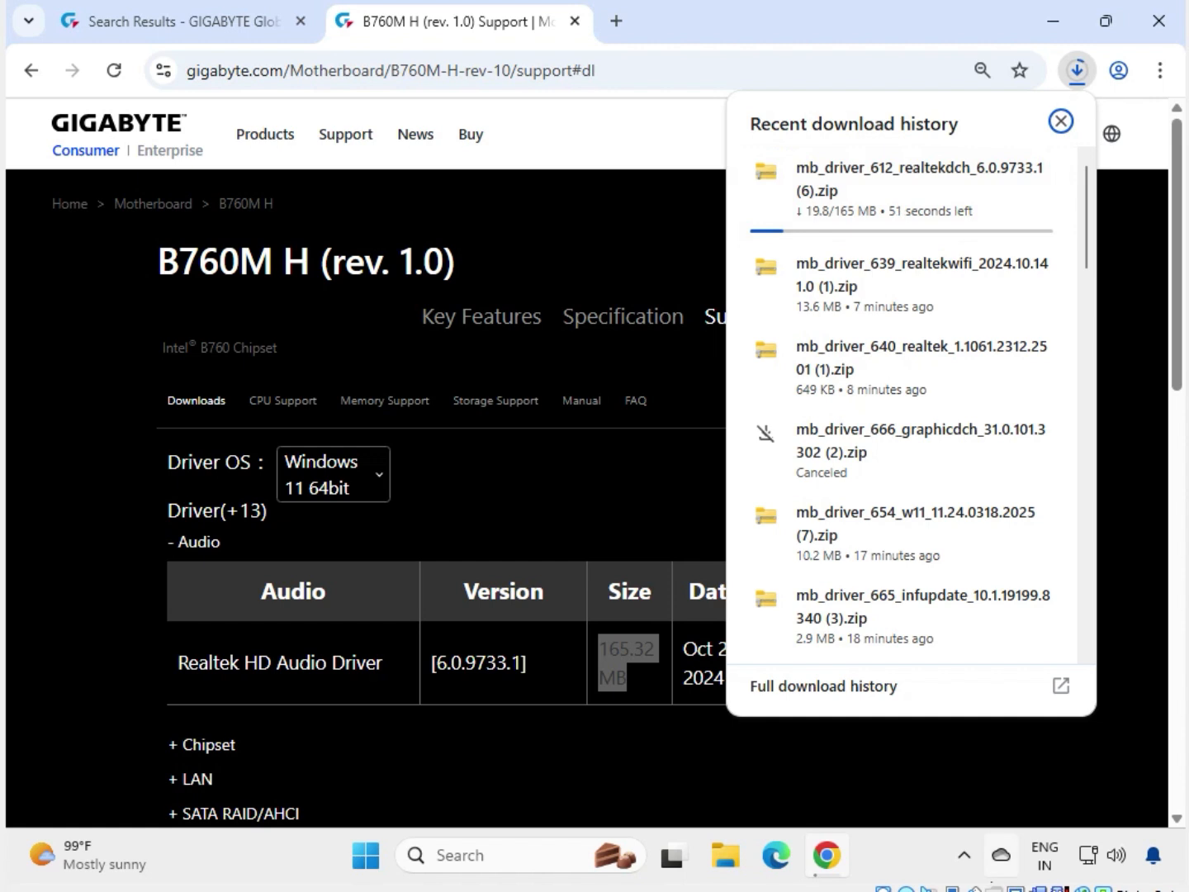
scroll(813, 211, down, 10)
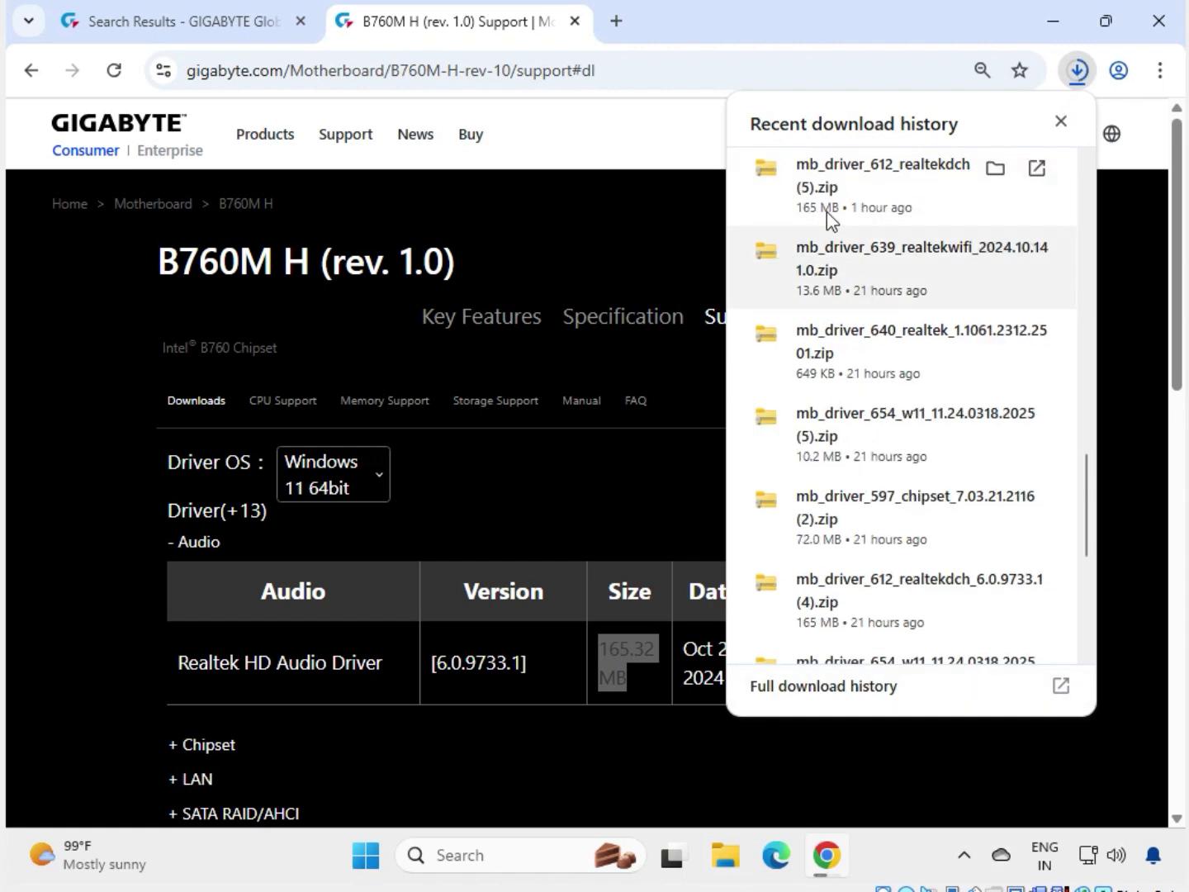
click(858, 214)
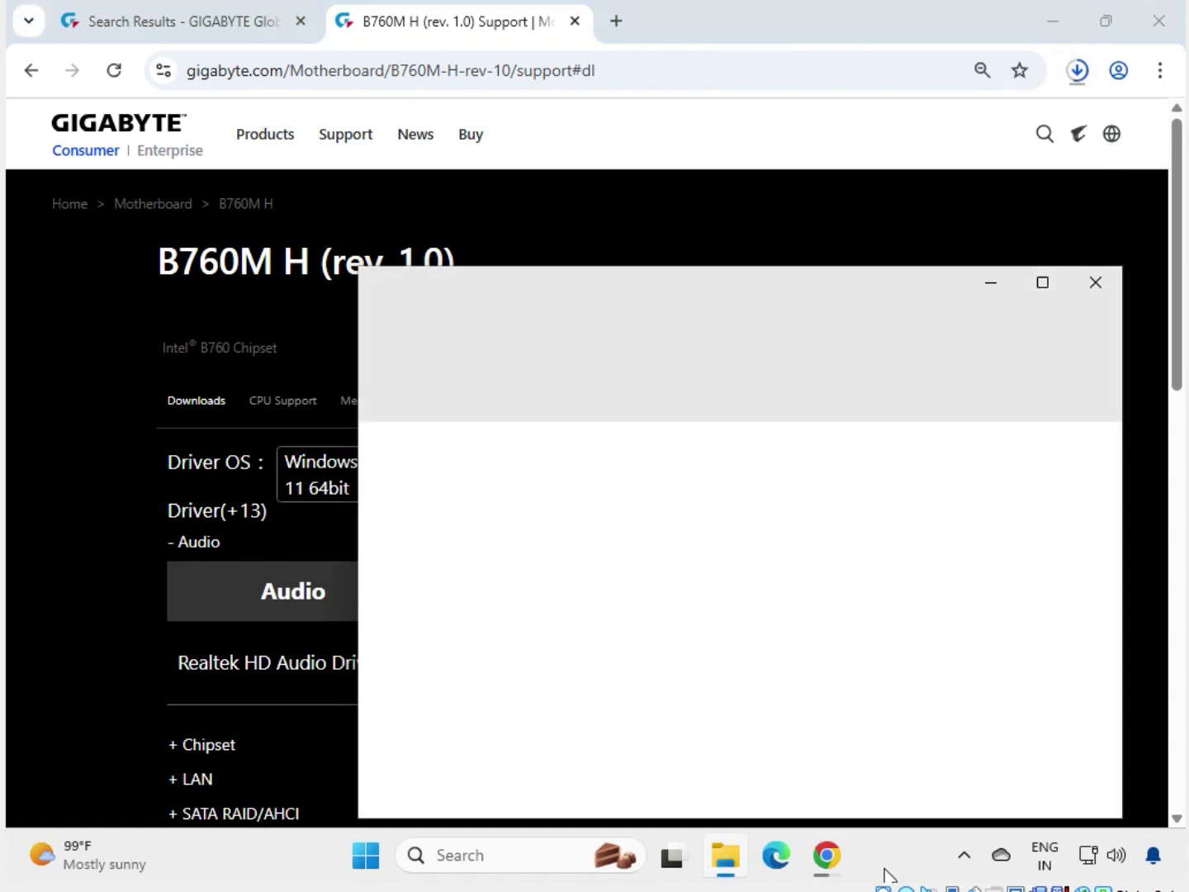
Run the mb_driver_612_realtekdch_6.0.9733.1 installer from inside the zip.
click(715, 484)
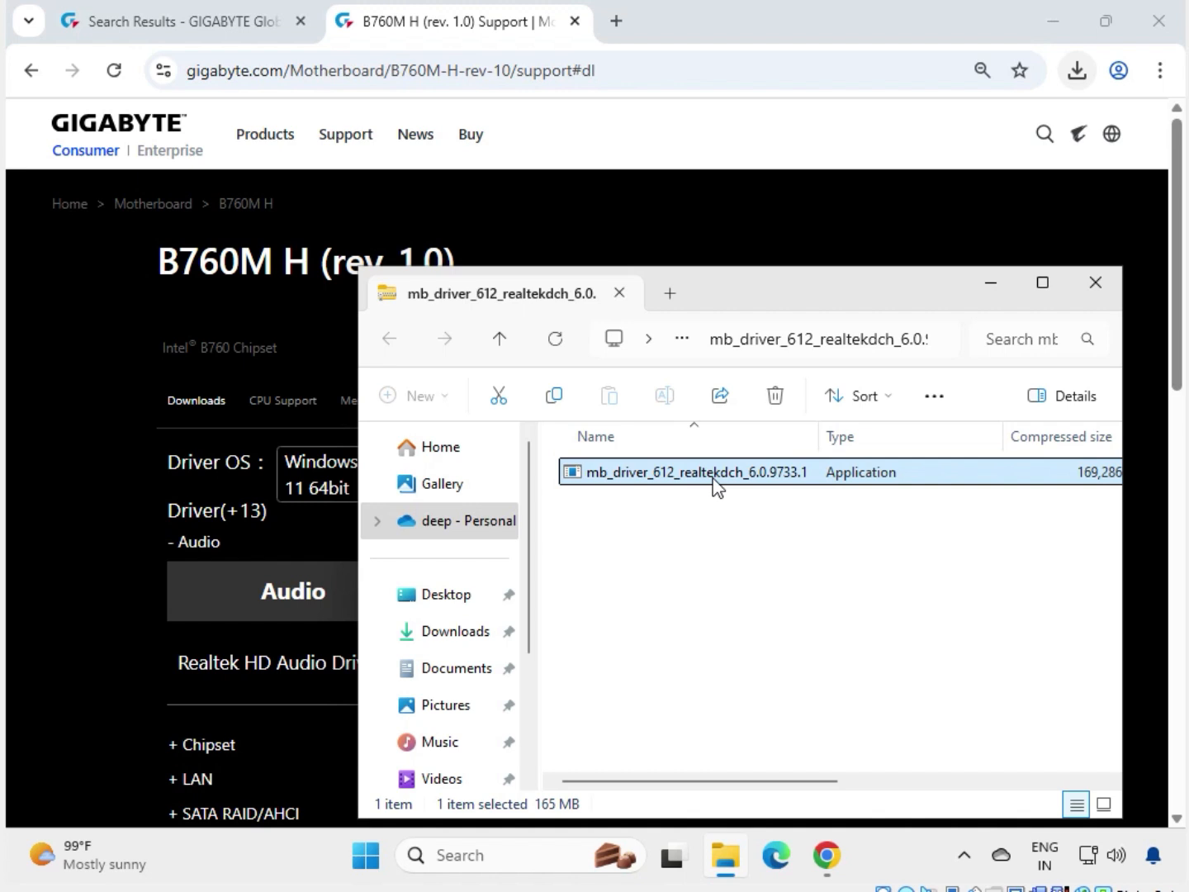
double_click(715, 484)
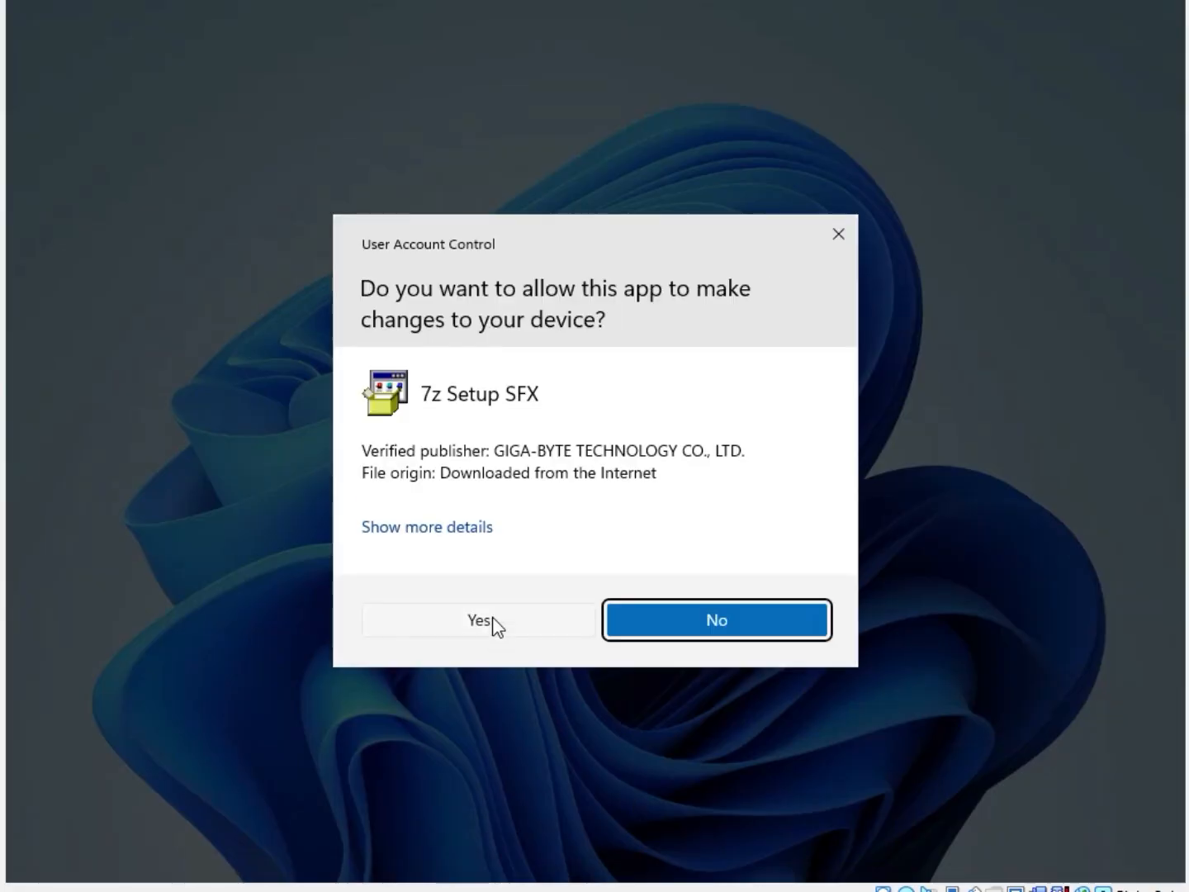
Approve the UAC prompt, let Realtek audio driver 6.0.9733.1 install, then close the zip window.
click(493, 626)
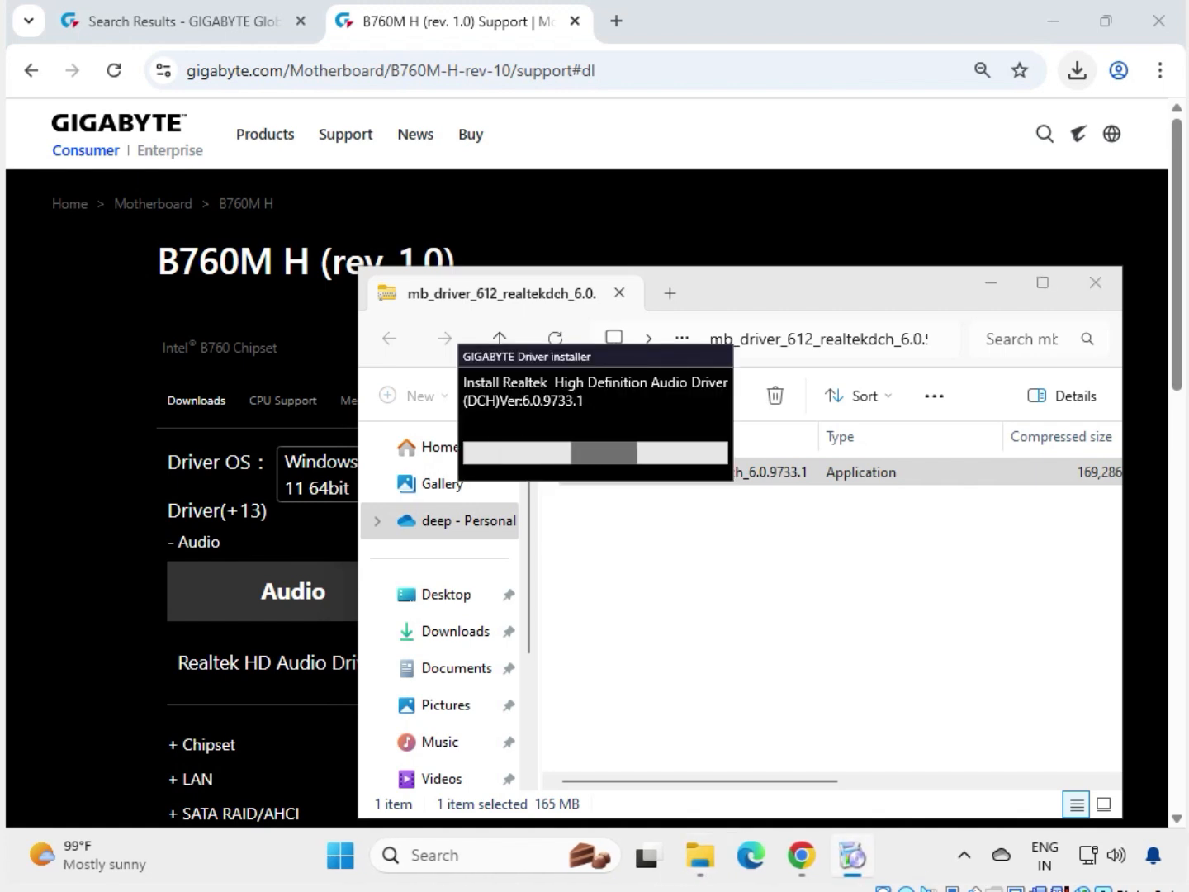
drag(551, 352, 652, 493)
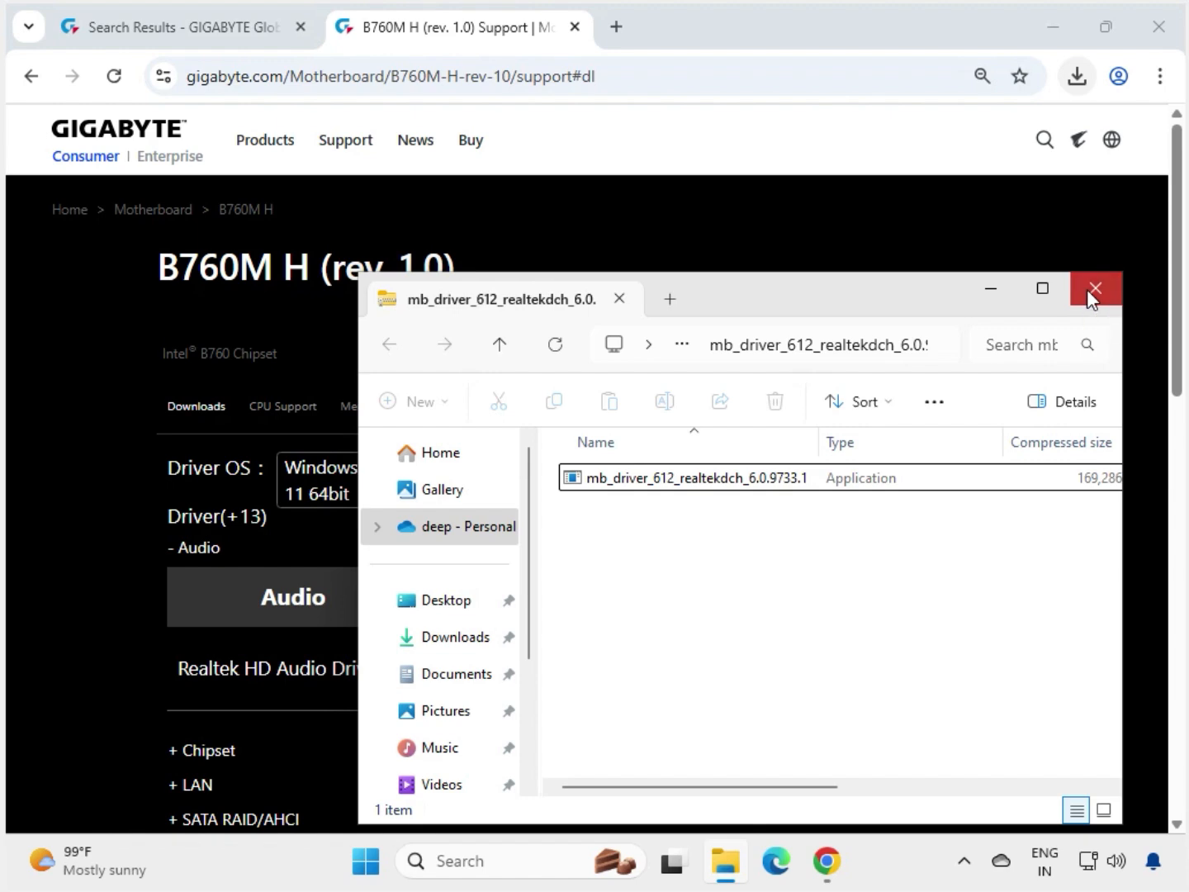
click(1087, 289)
Download the Intel Serial I/O driver from the Chipset category.
click(1098, 624)
scroll(1069, 638, down, 2)
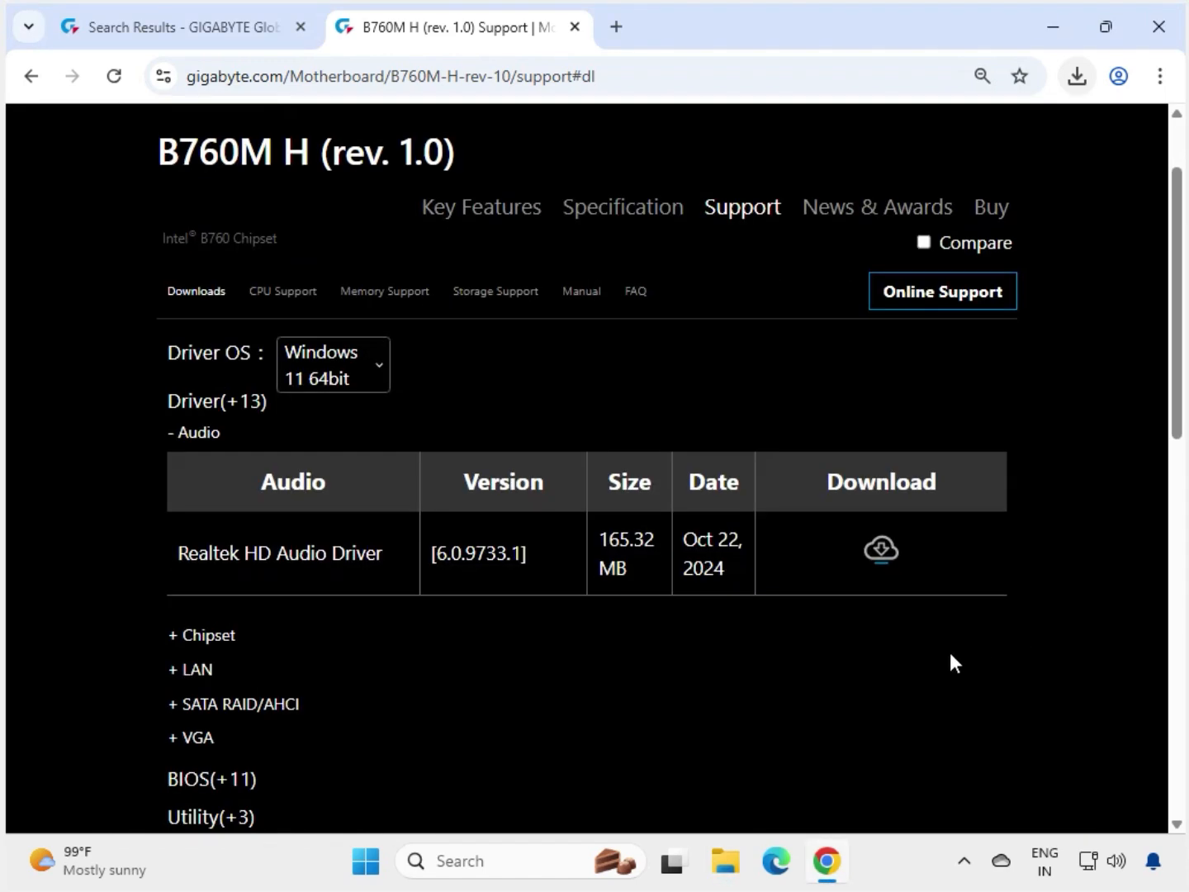
click(207, 636)
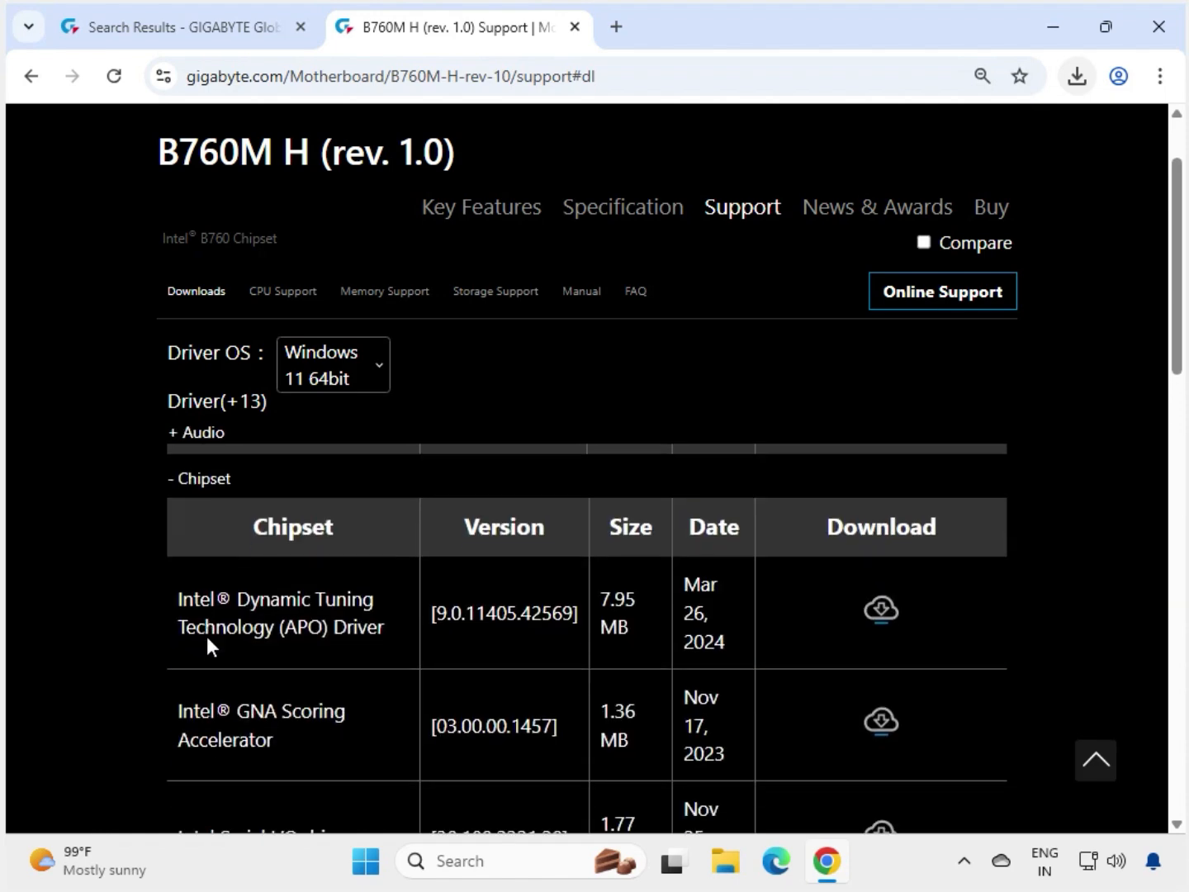
scroll(219, 640, down, 4)
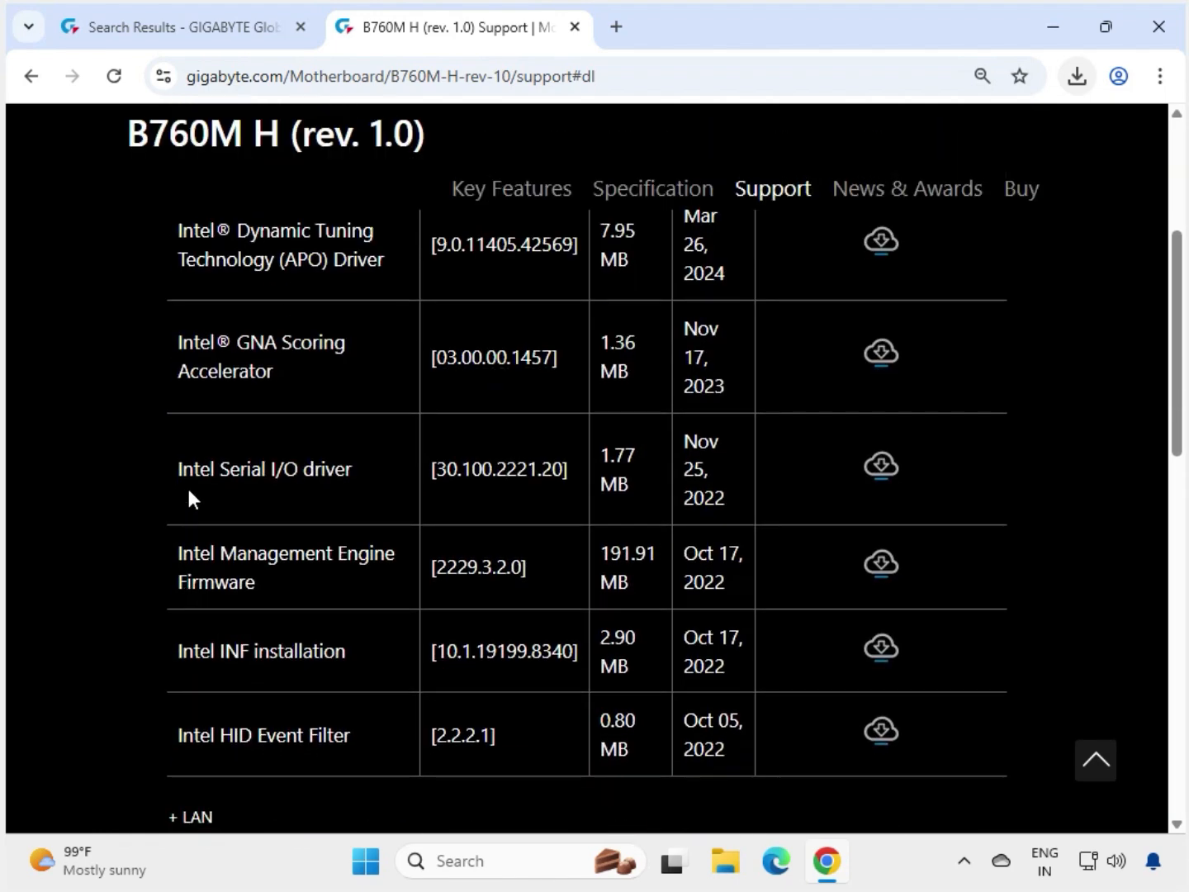
drag(258, 467, 333, 467)
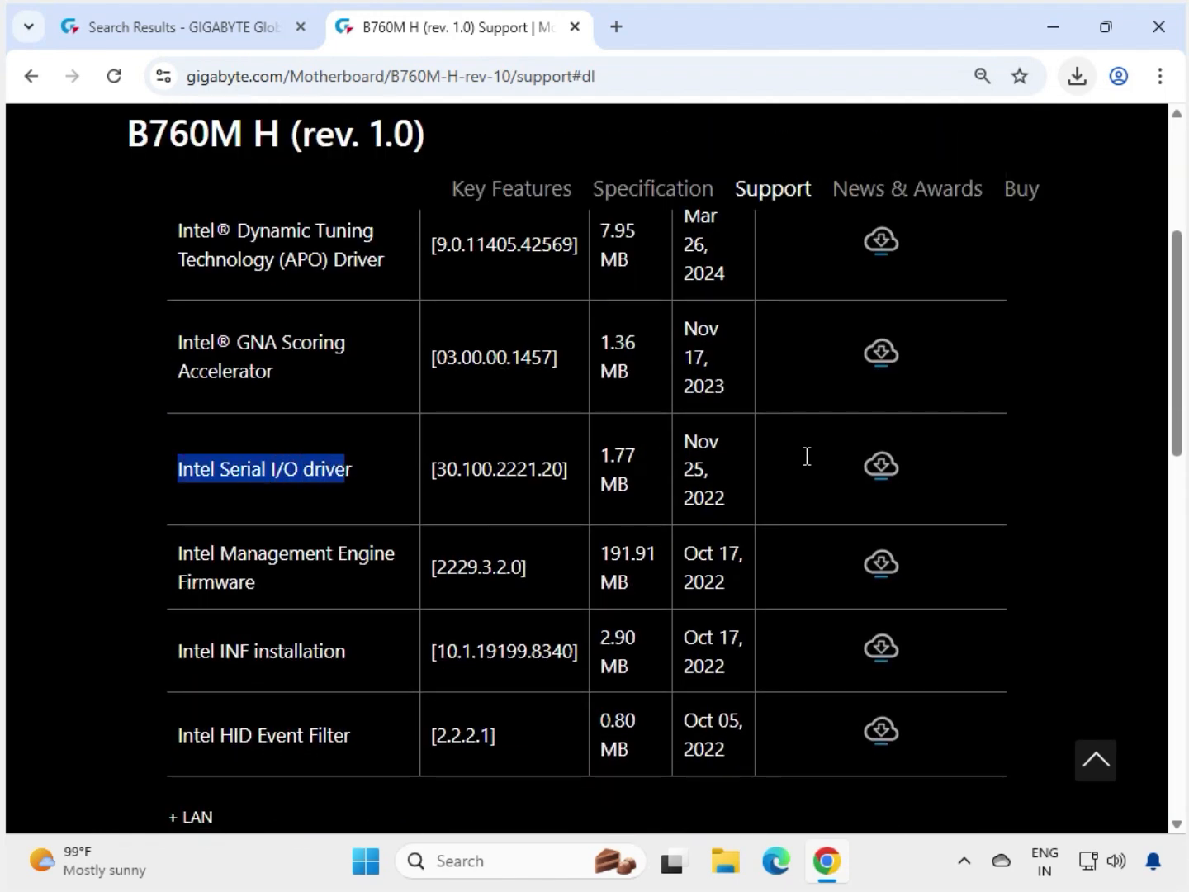
click(842, 508)
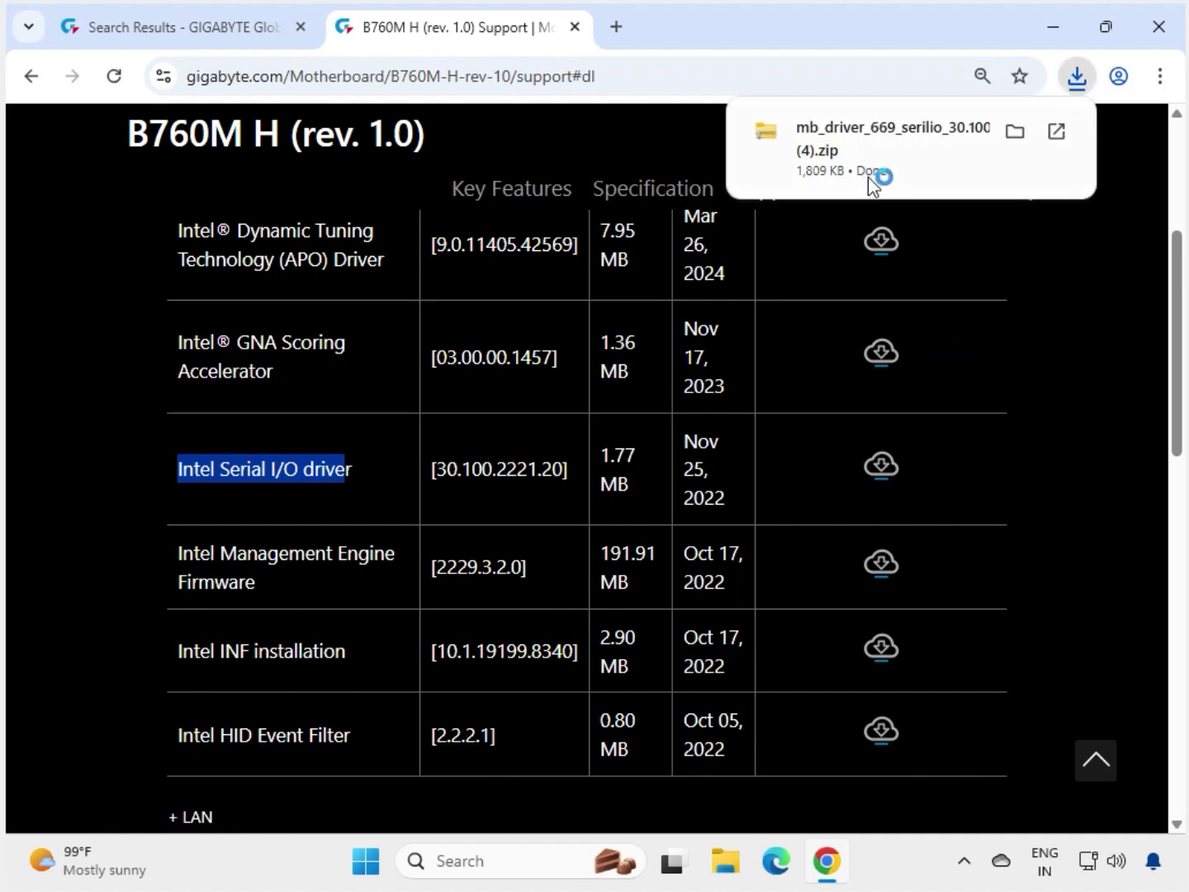
Run SETUPSERIALIO from the downloaded zip and approve the UAC prompt.
click(907, 160)
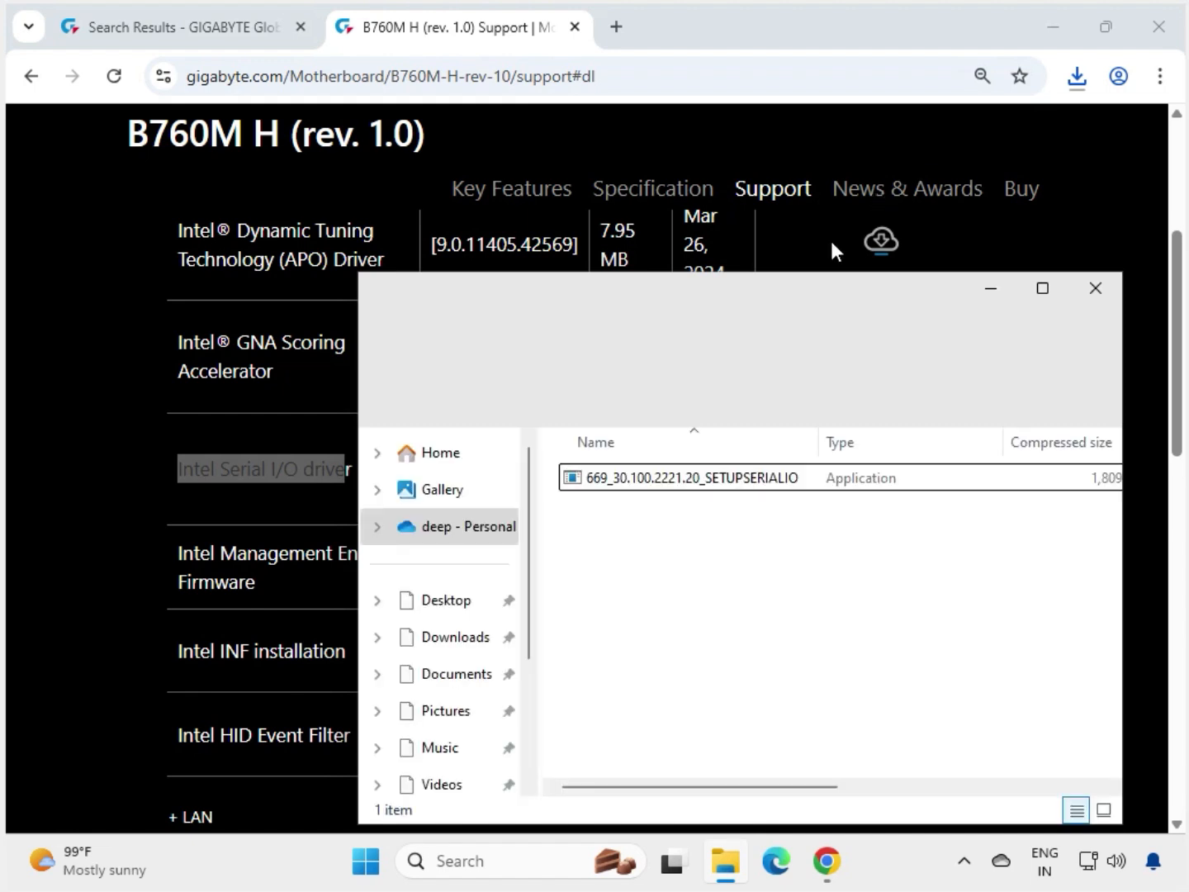
double_click(780, 483)
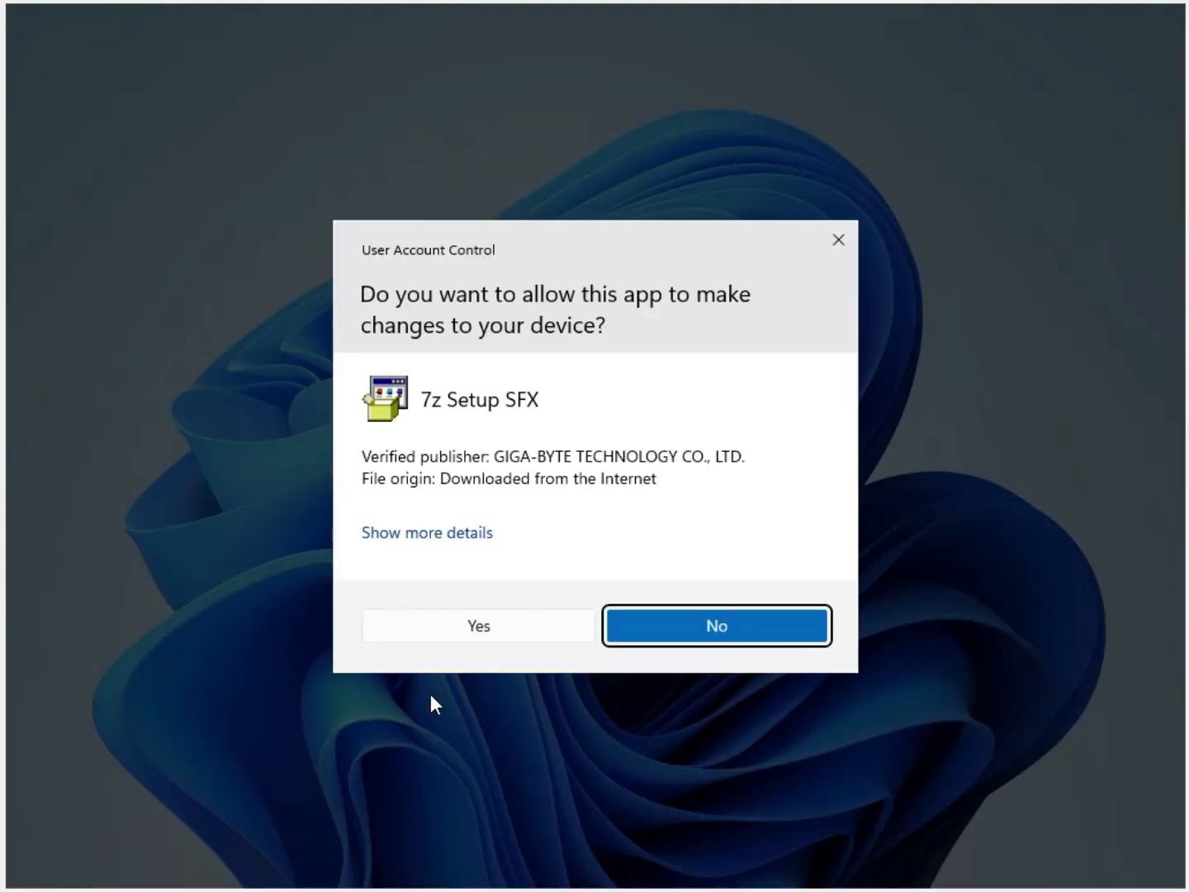
click(486, 628)
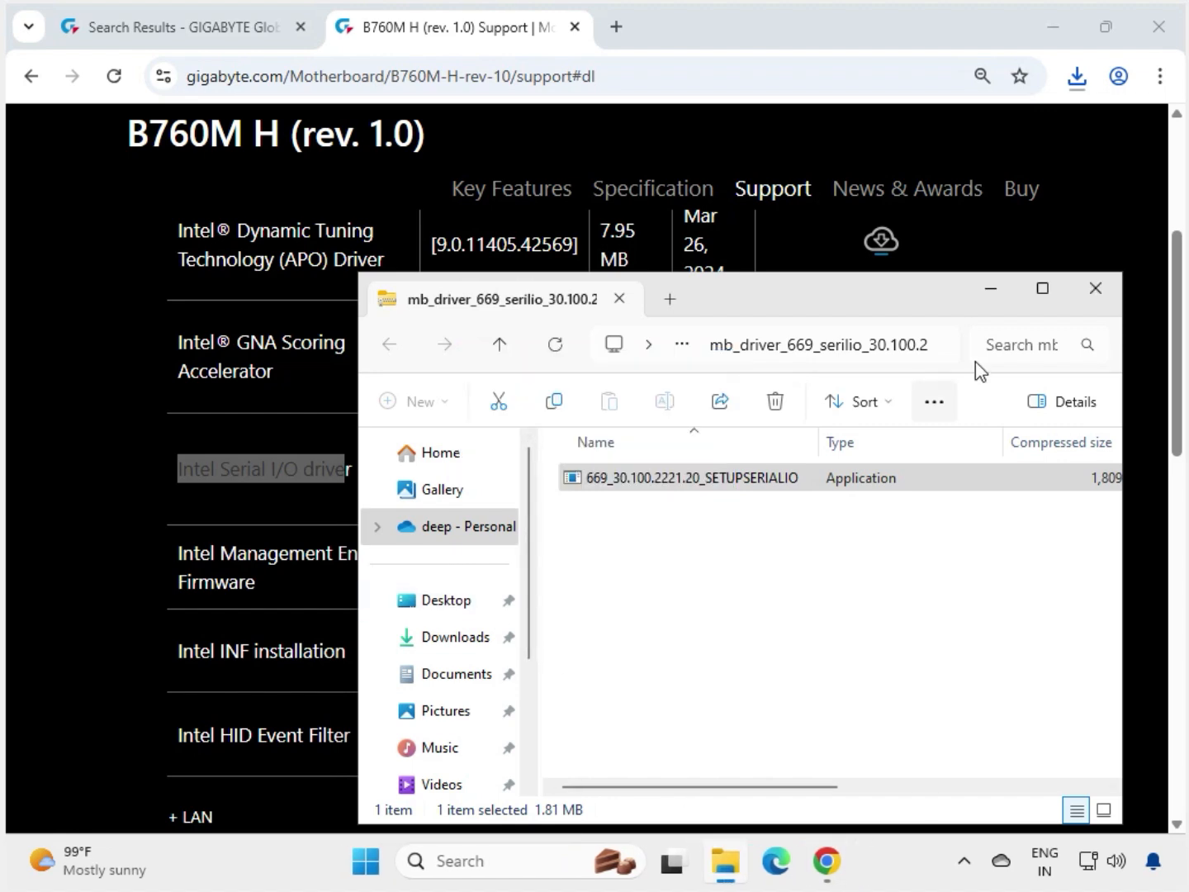
Download the Intel INF installation package from the Chipset list.
click(1097, 291)
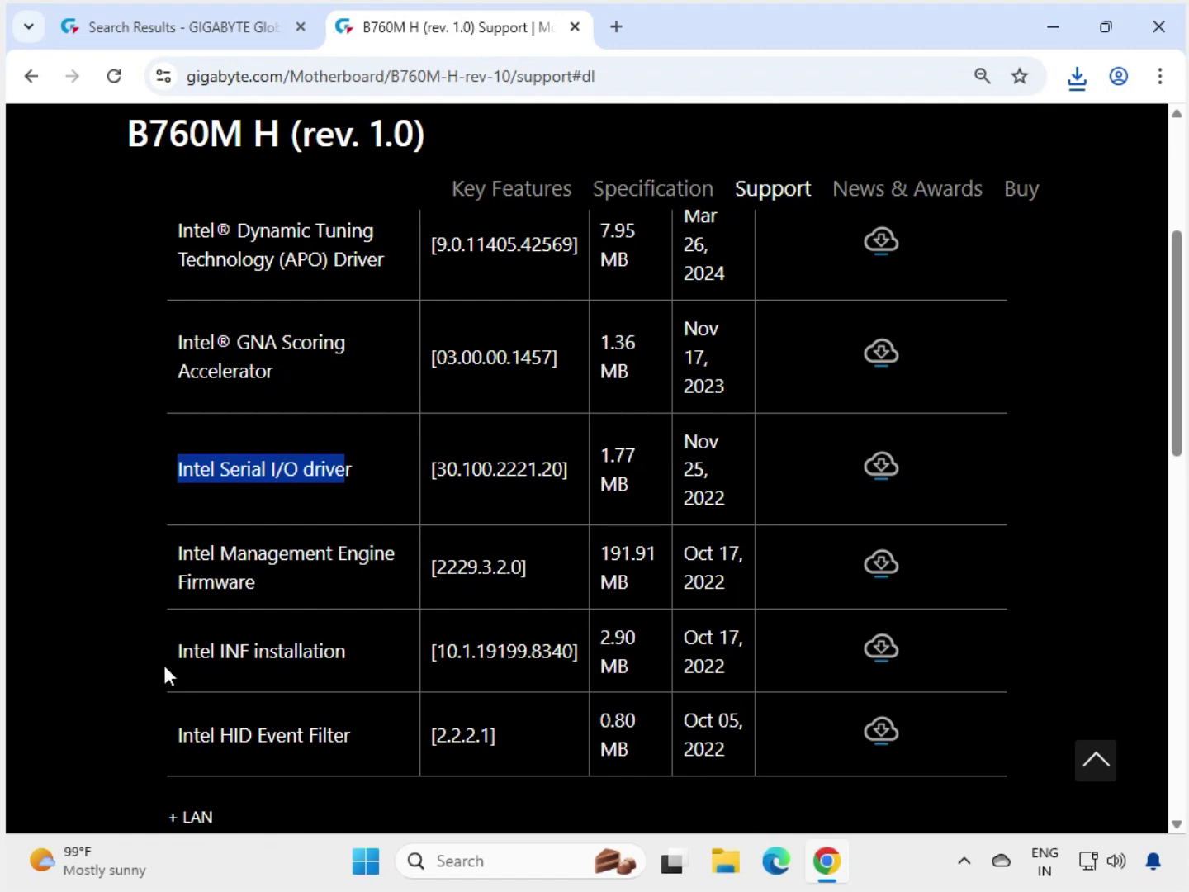
drag(175, 648, 334, 653)
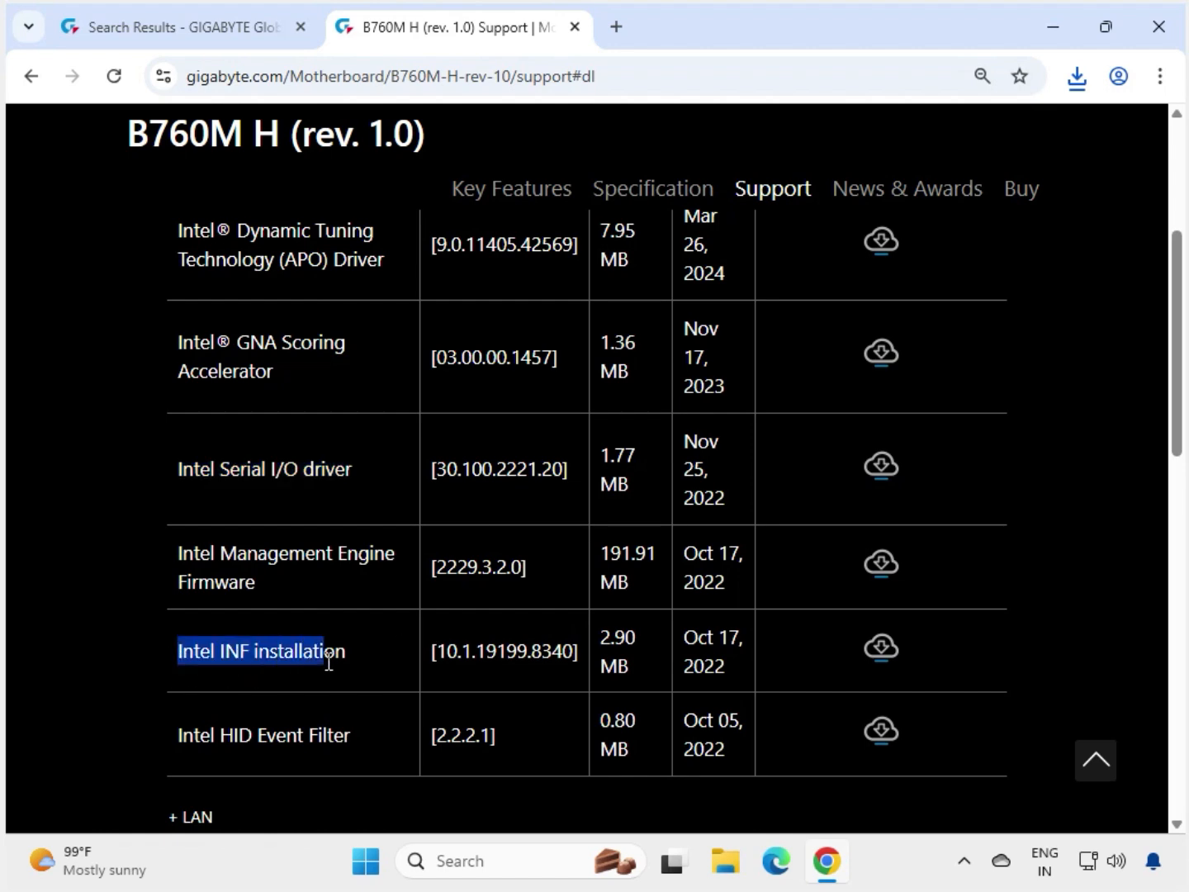
click(884, 645)
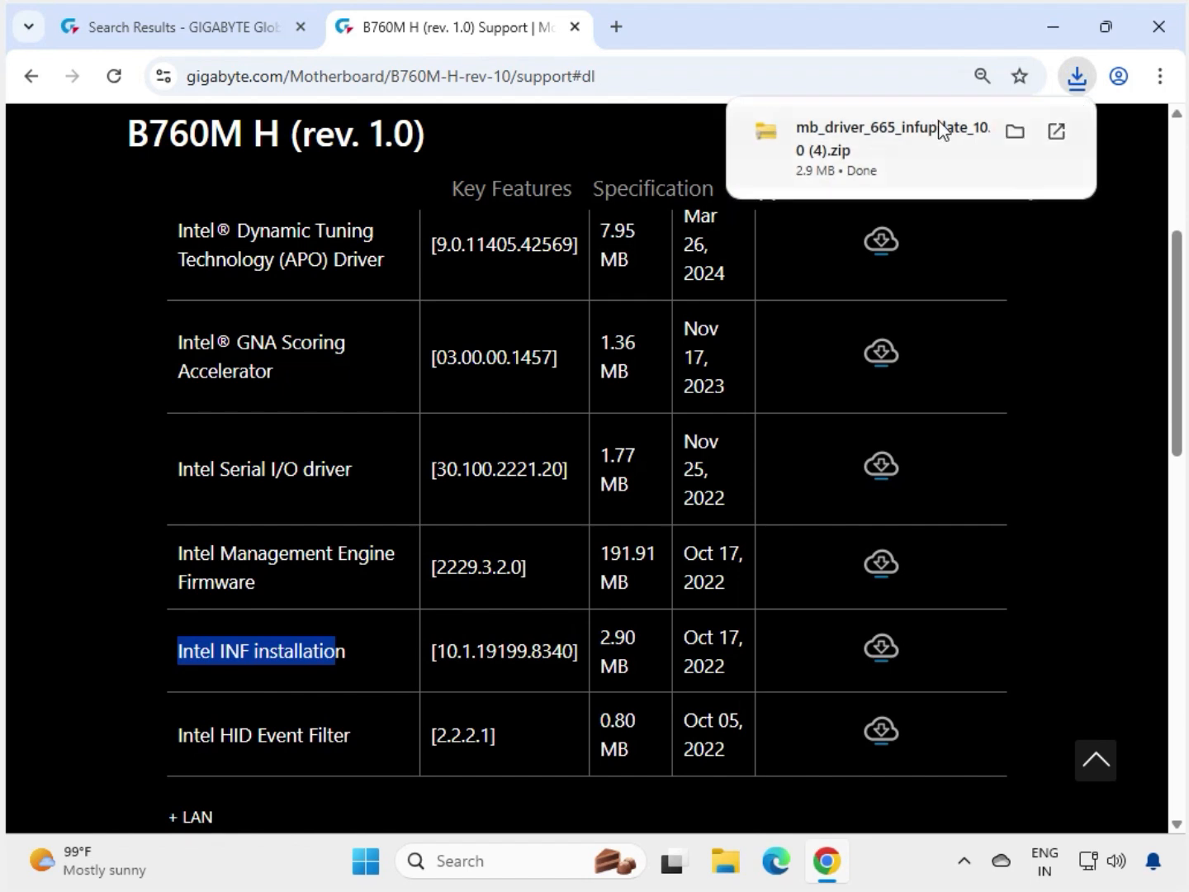
Run mb_driver_665_infupdate from the downloaded zip and approve the UAC prompt.
click(942, 128)
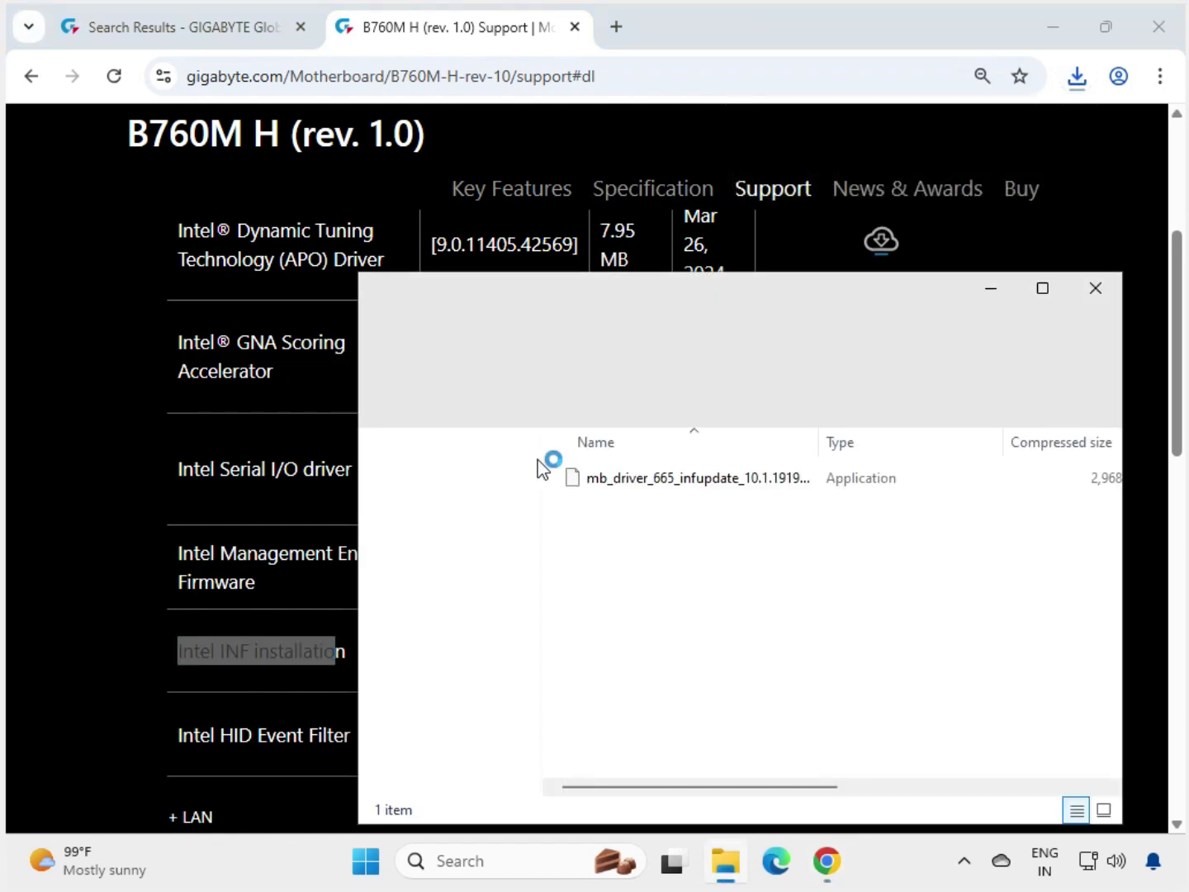
click(644, 479)
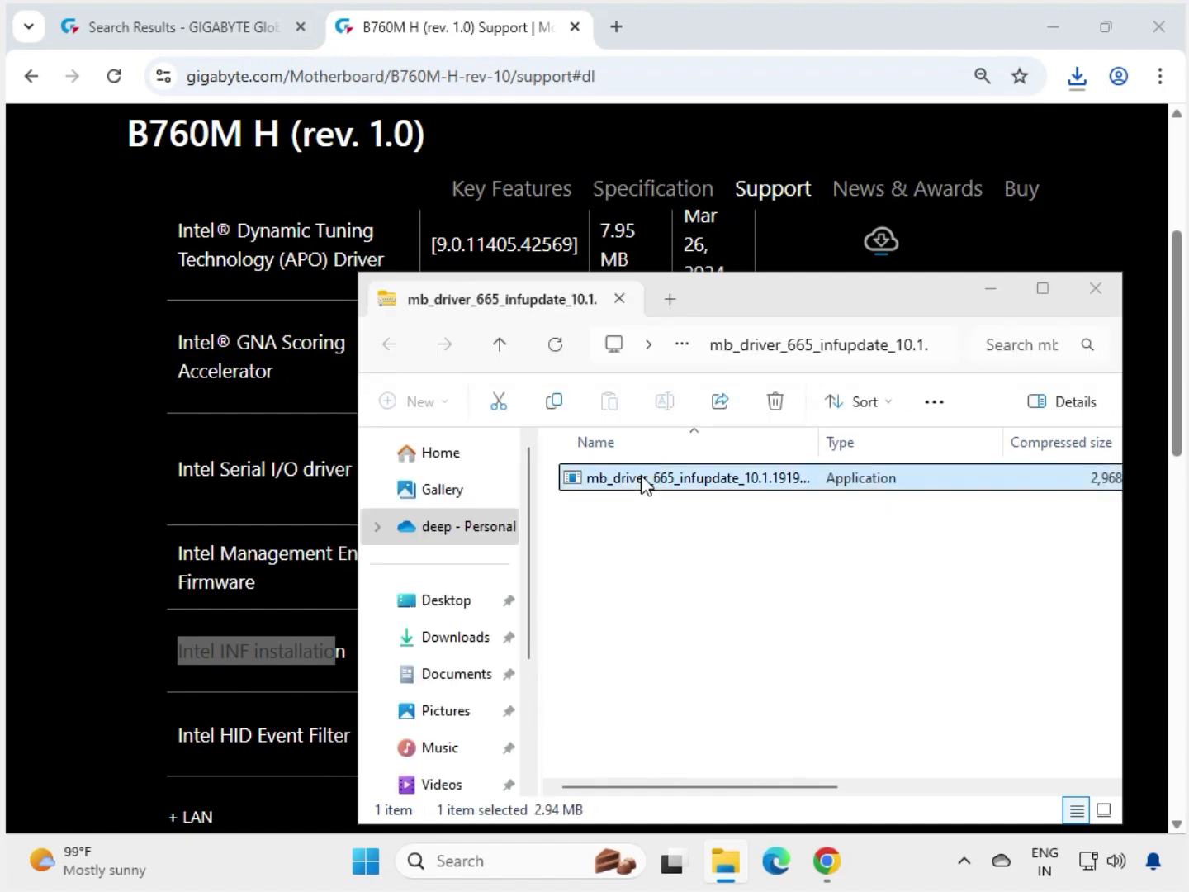
double_click(643, 479)
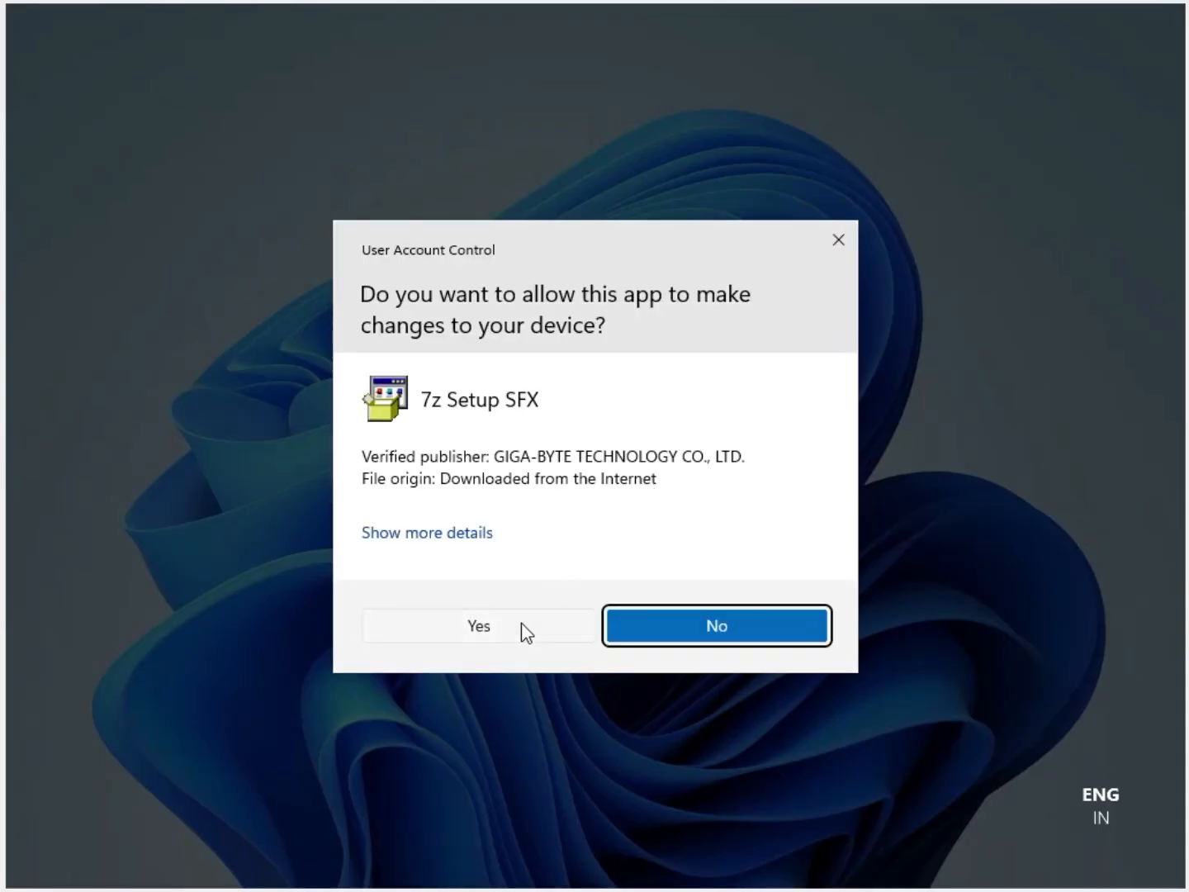
click(521, 623)
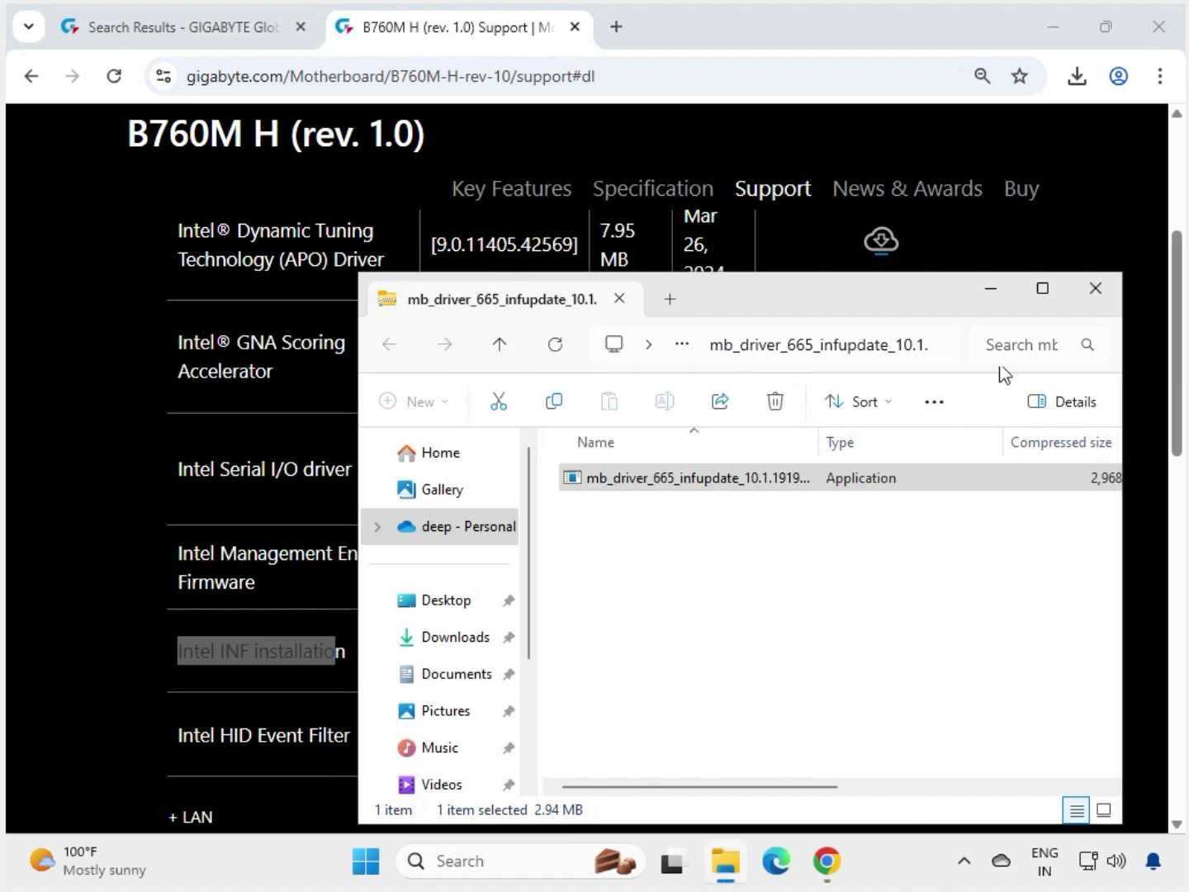
Download the newest Realtek LAN Driver 11.24.0318.2025 from the LAN category.
click(1096, 291)
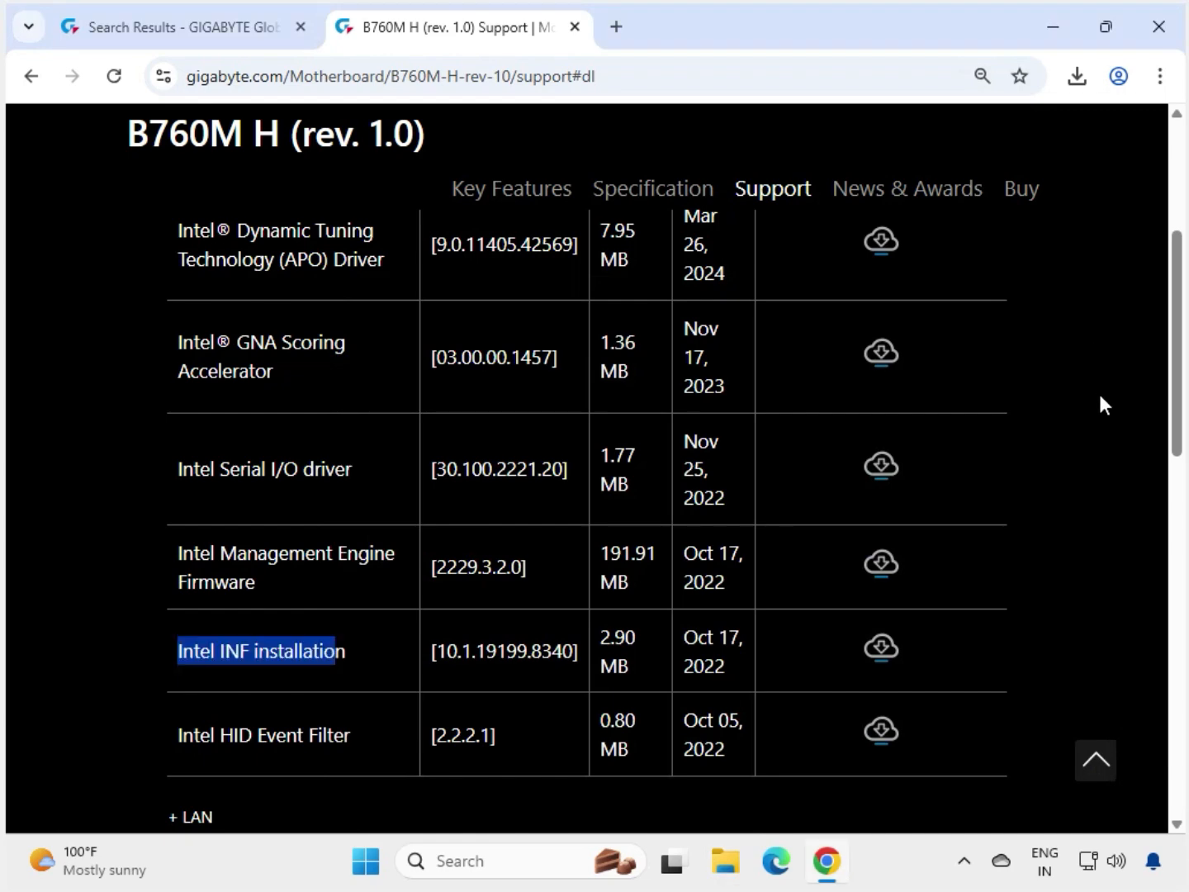
click(1082, 512)
scroll(1064, 612, down, 4)
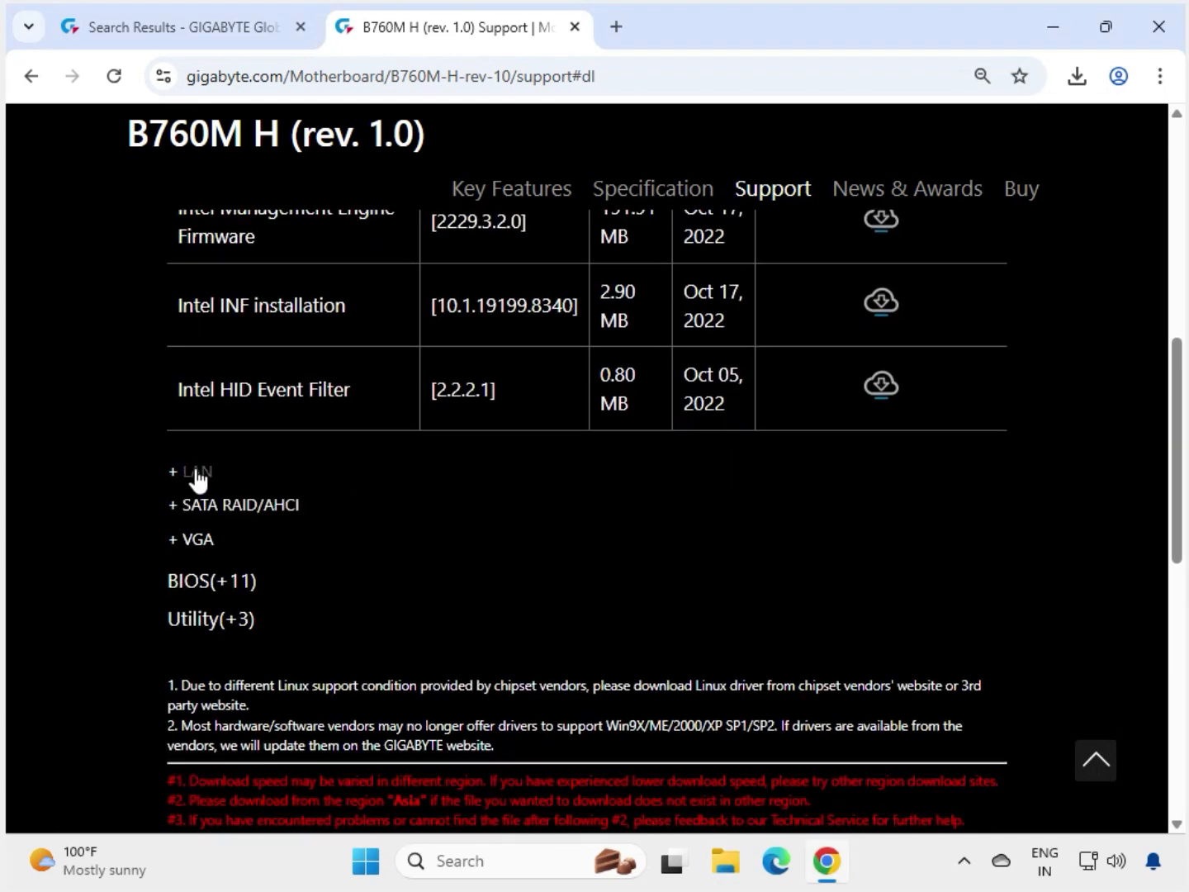
click(197, 471)
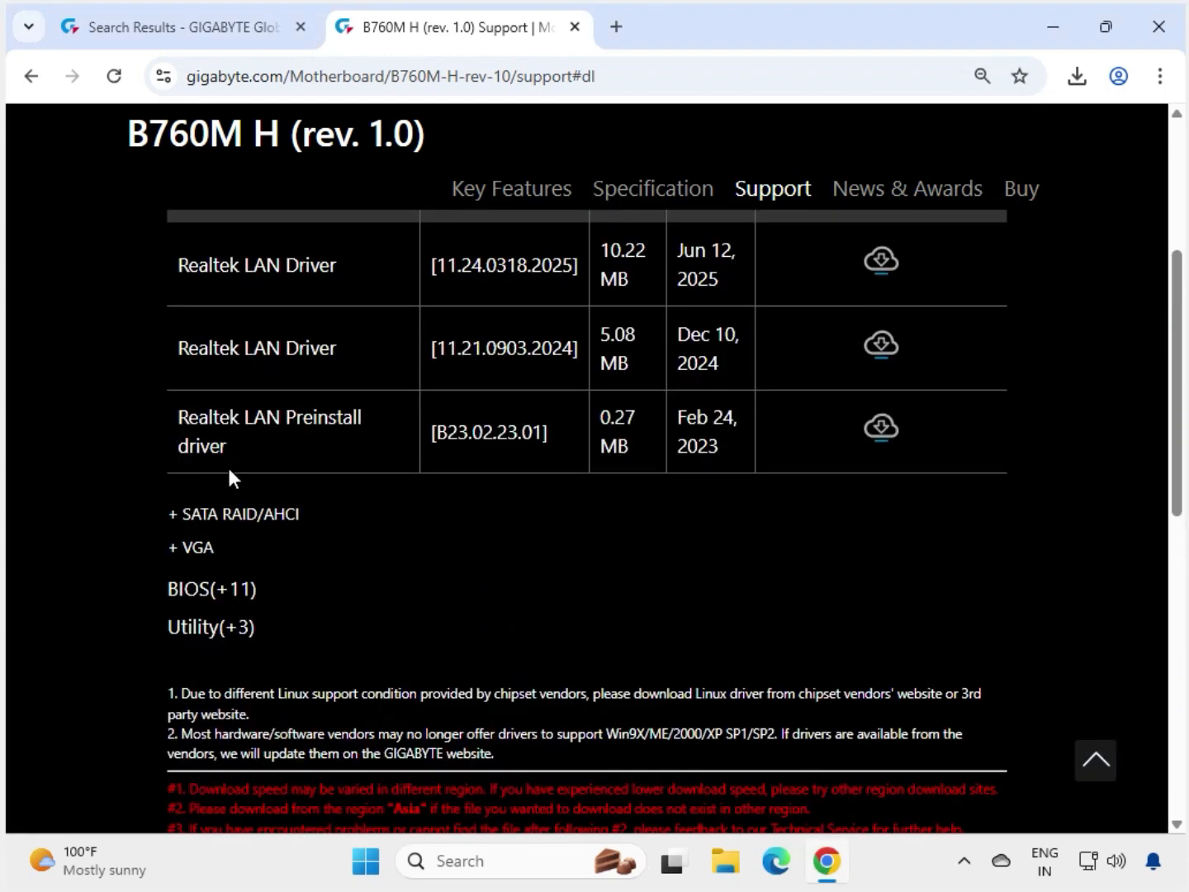
drag(171, 378, 884, 380)
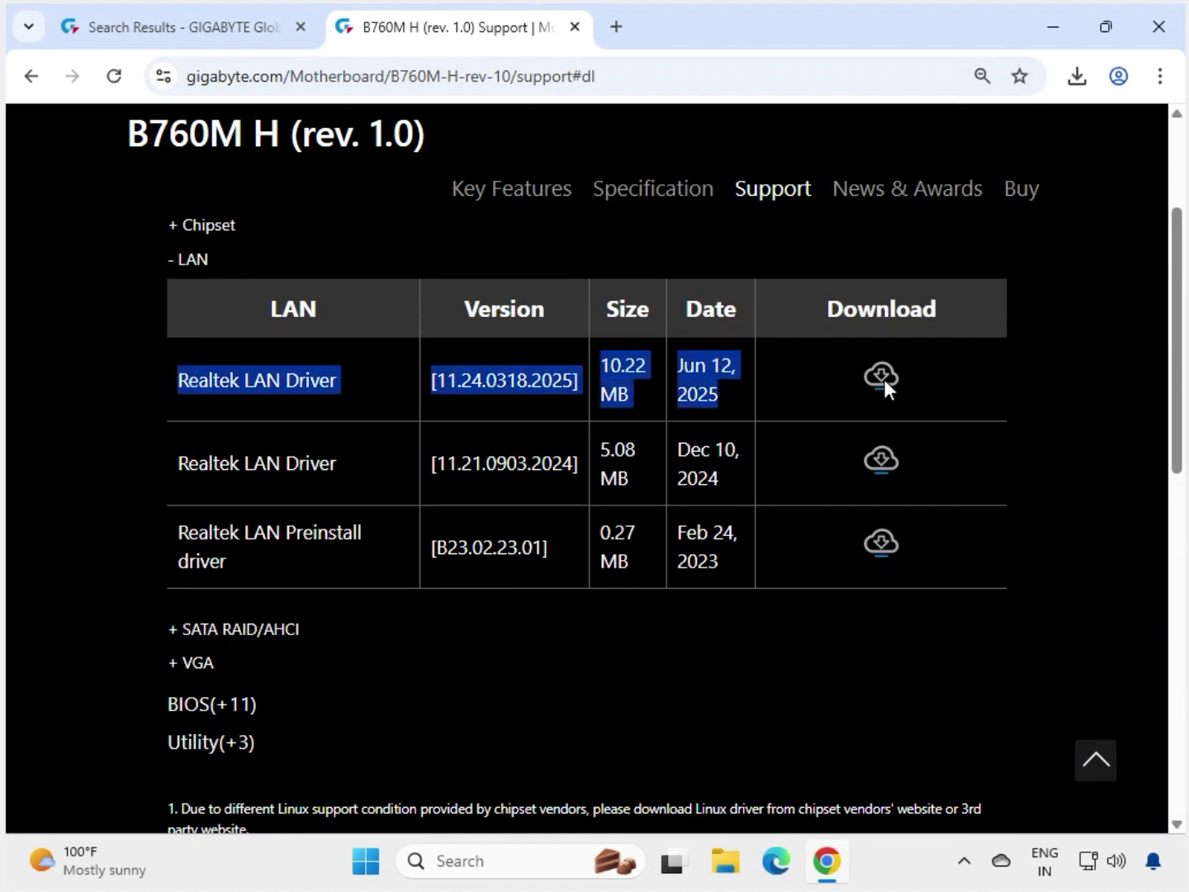
click(895, 379)
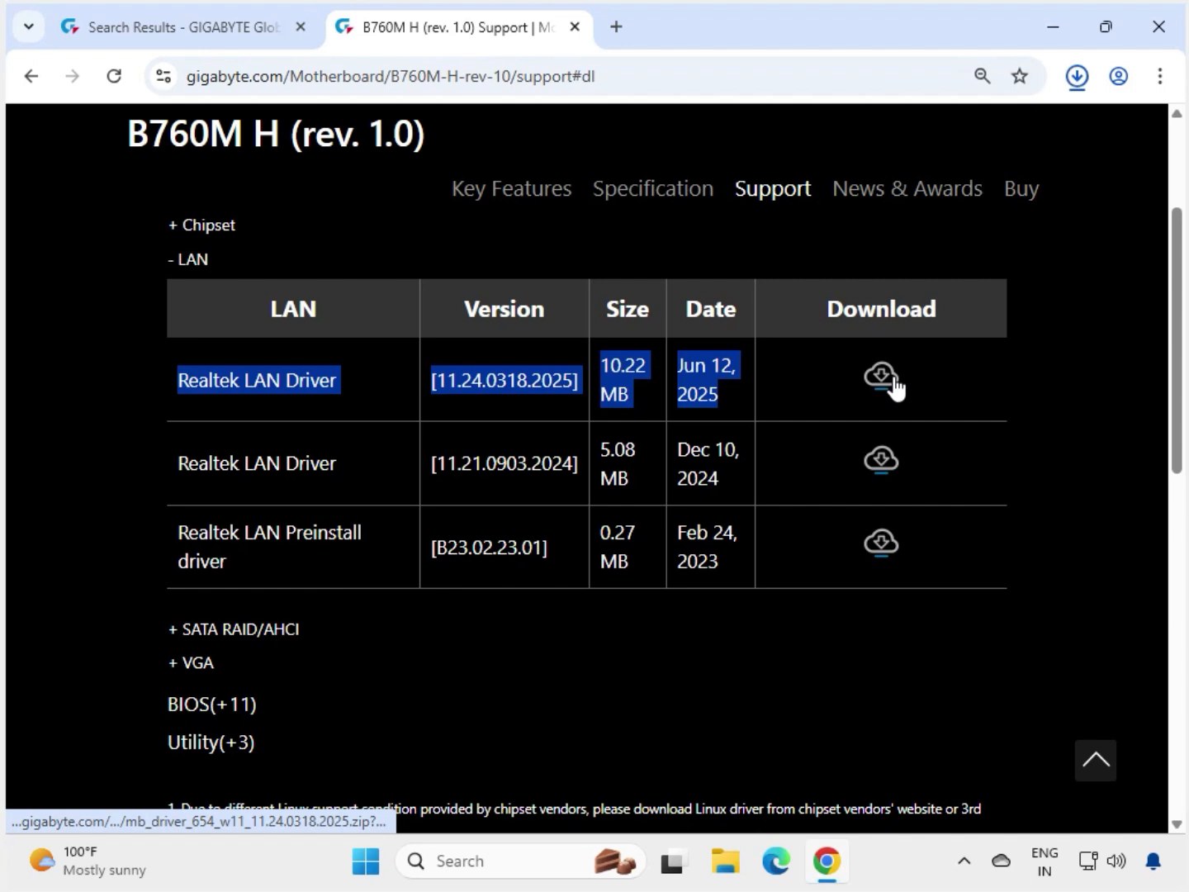
Run the LAN driver installer from its zip, approve UAC, and close the archive.
click(894, 378)
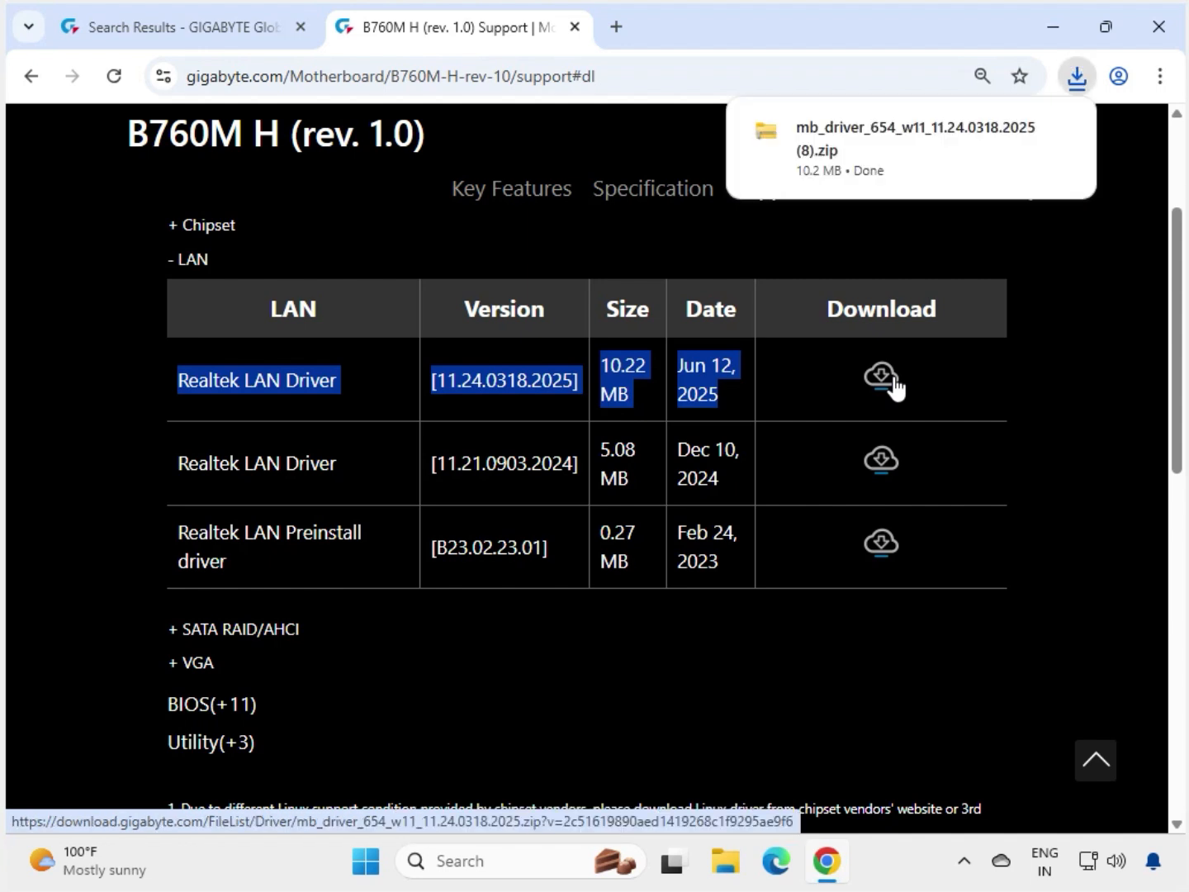
click(875, 161)
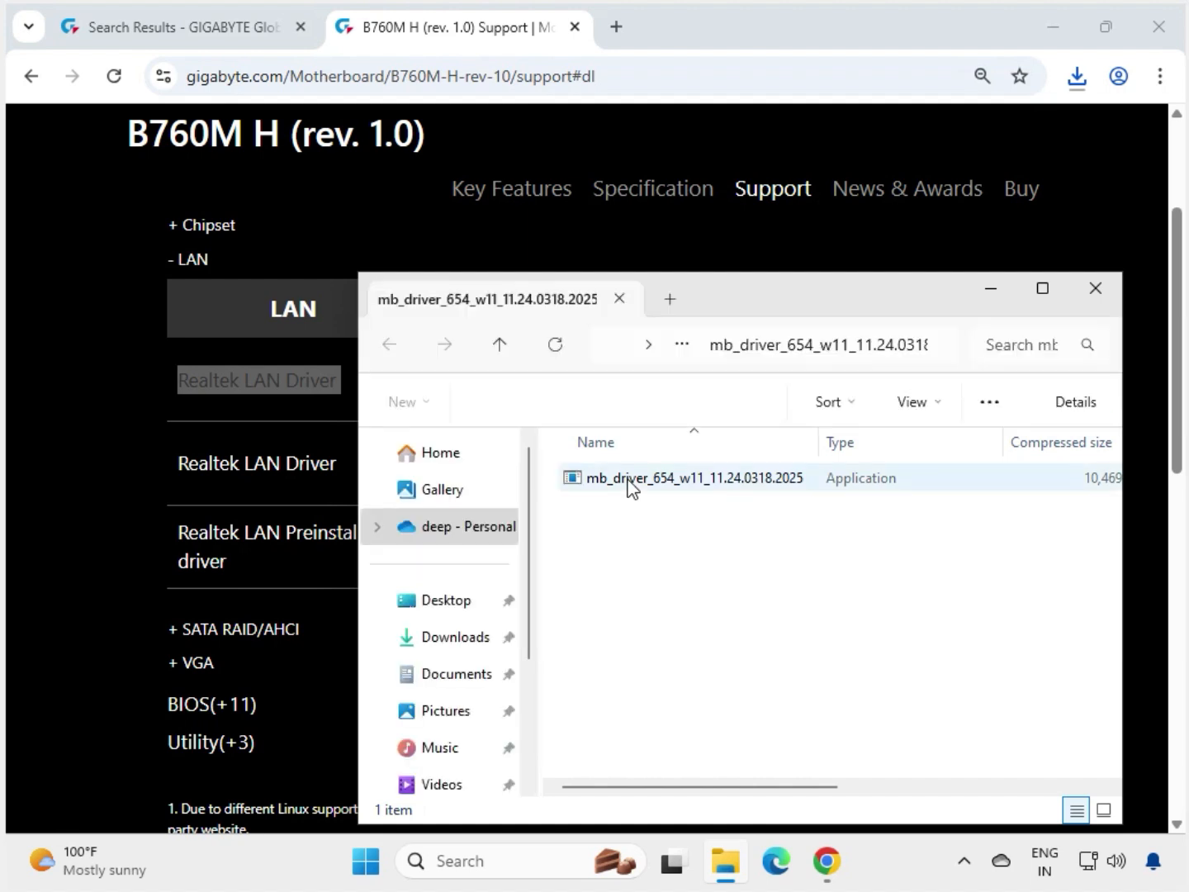
double_click(661, 485)
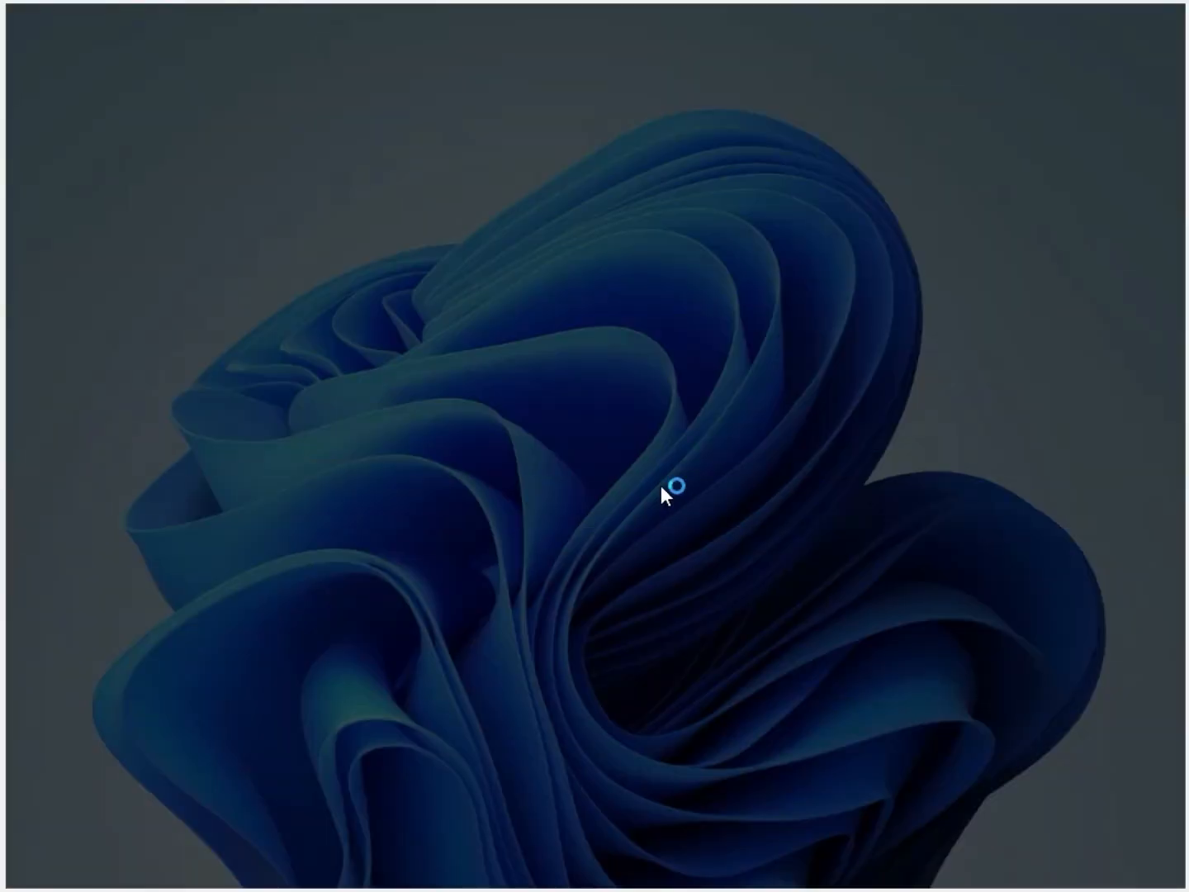
click(523, 626)
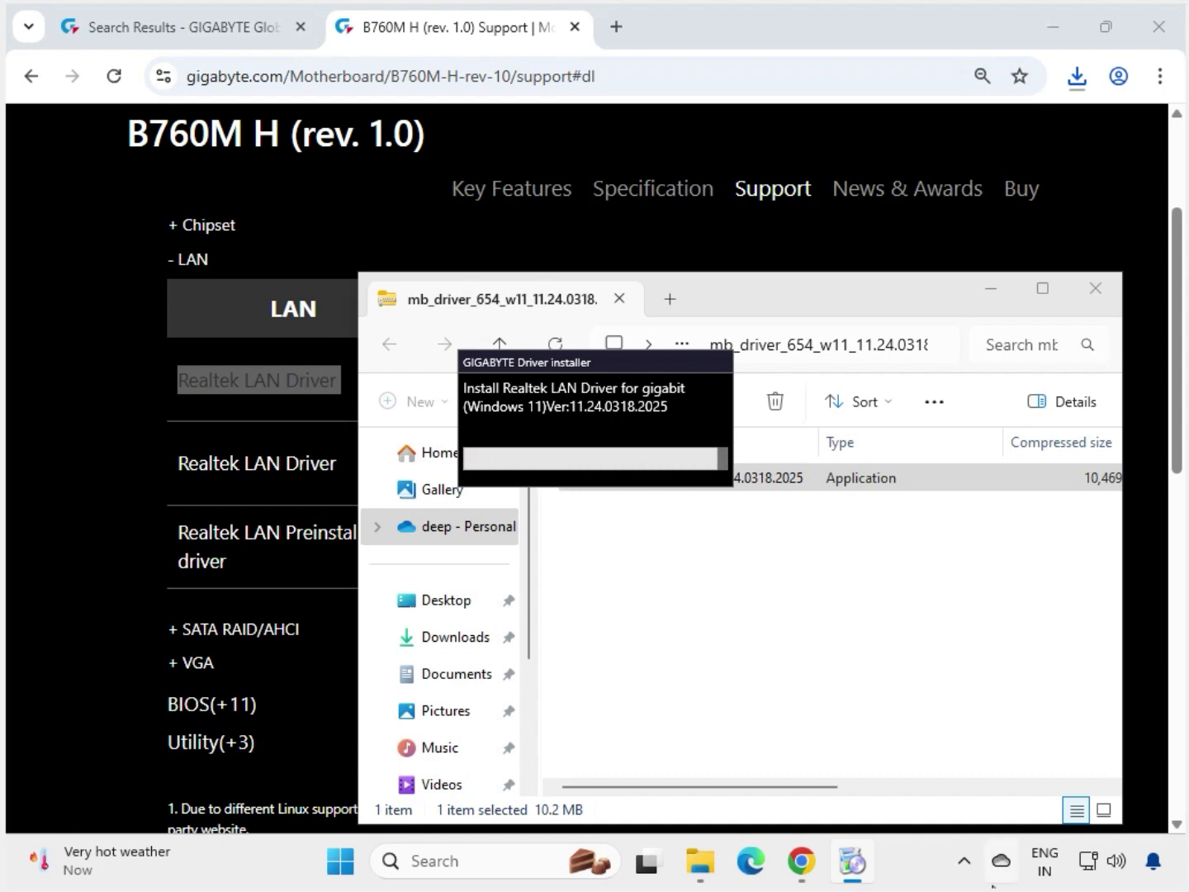
click(1113, 286)
Download the 770 MB Intel Graphic Driver 31.0.101.3302 from the VGA category.
click(1133, 318)
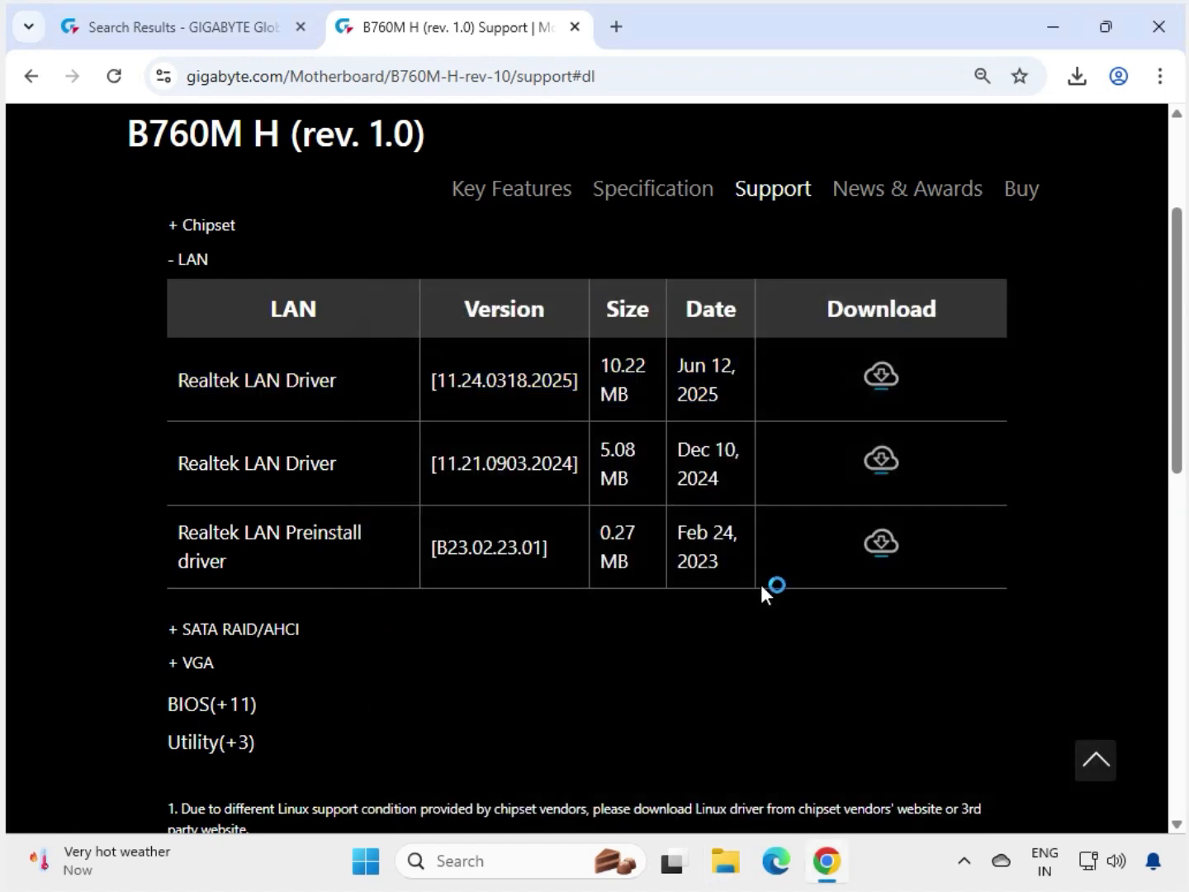
double_click(197, 663)
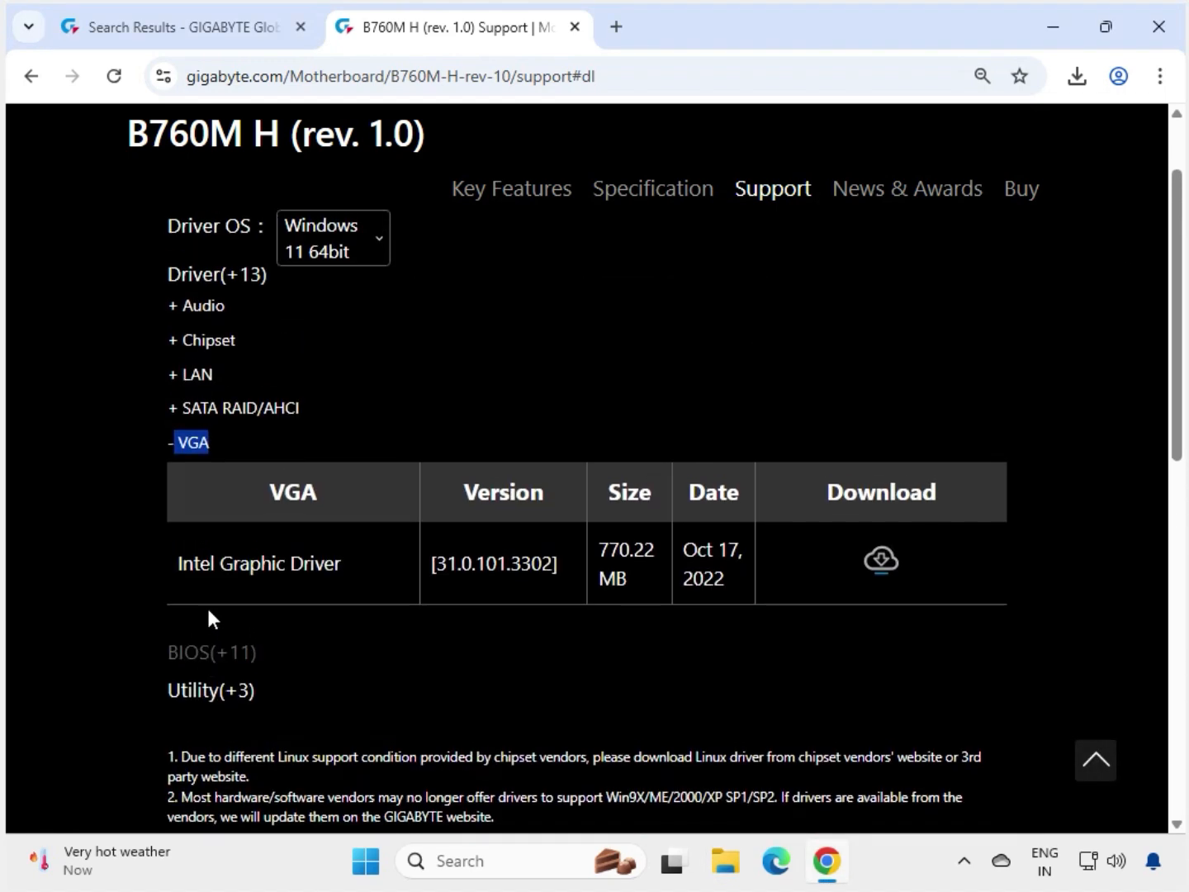
drag(179, 563, 933, 593)
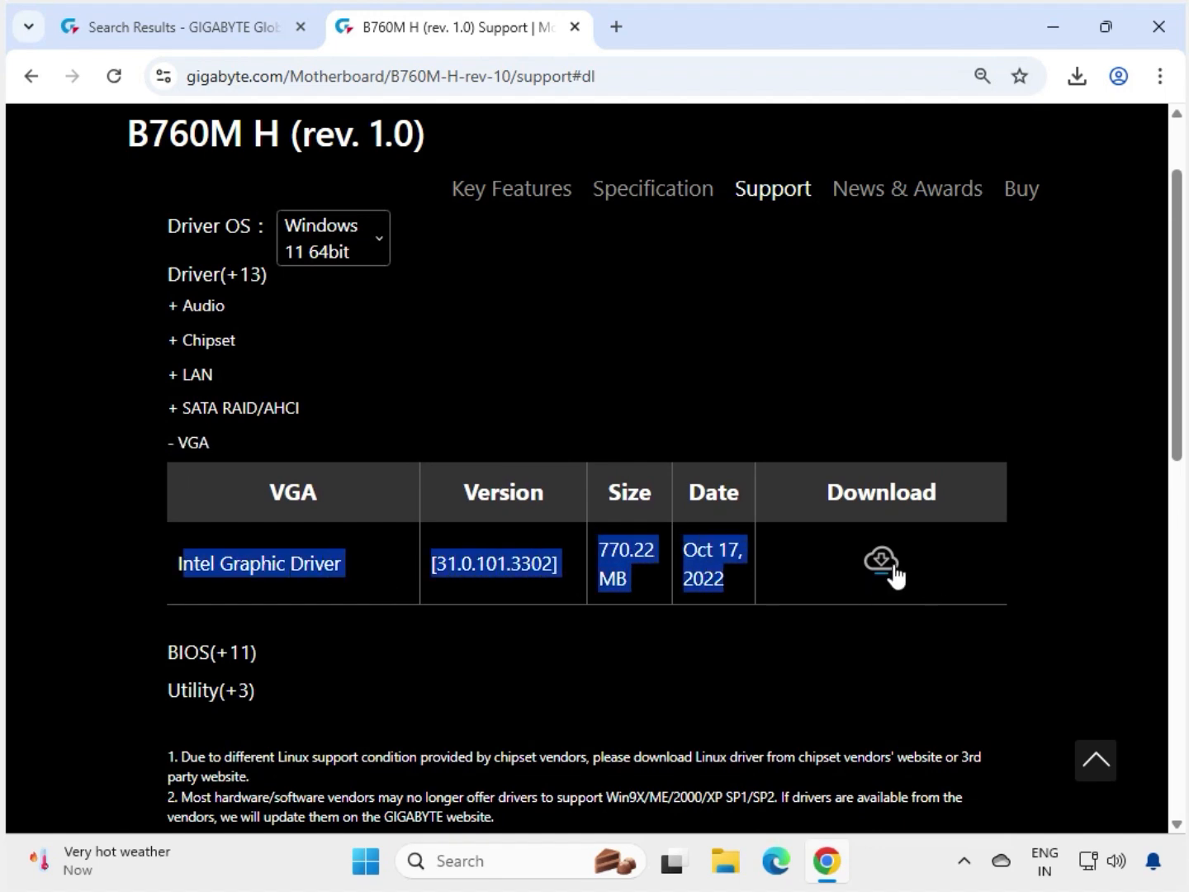
click(893, 564)
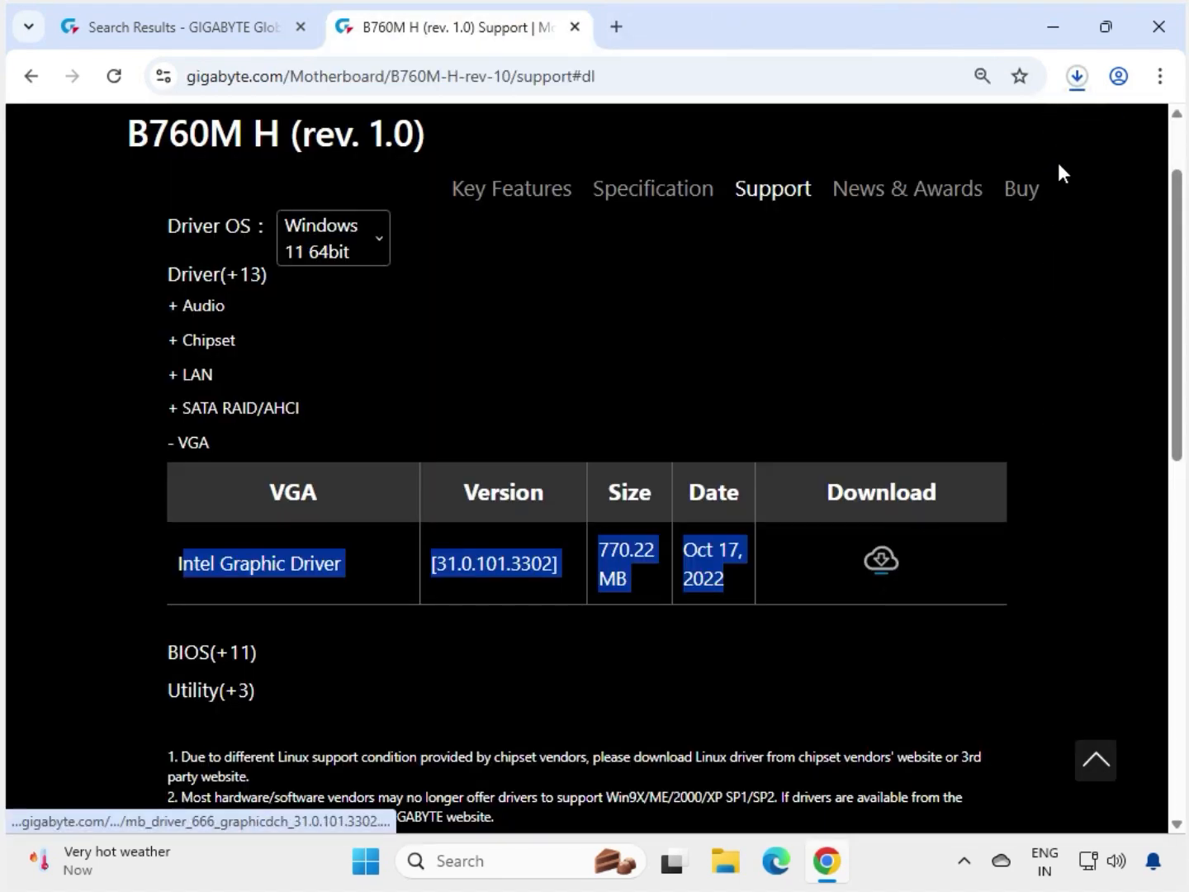
Open the graphics driver zip from download history and launch its graphicdch installer.
click(1076, 79)
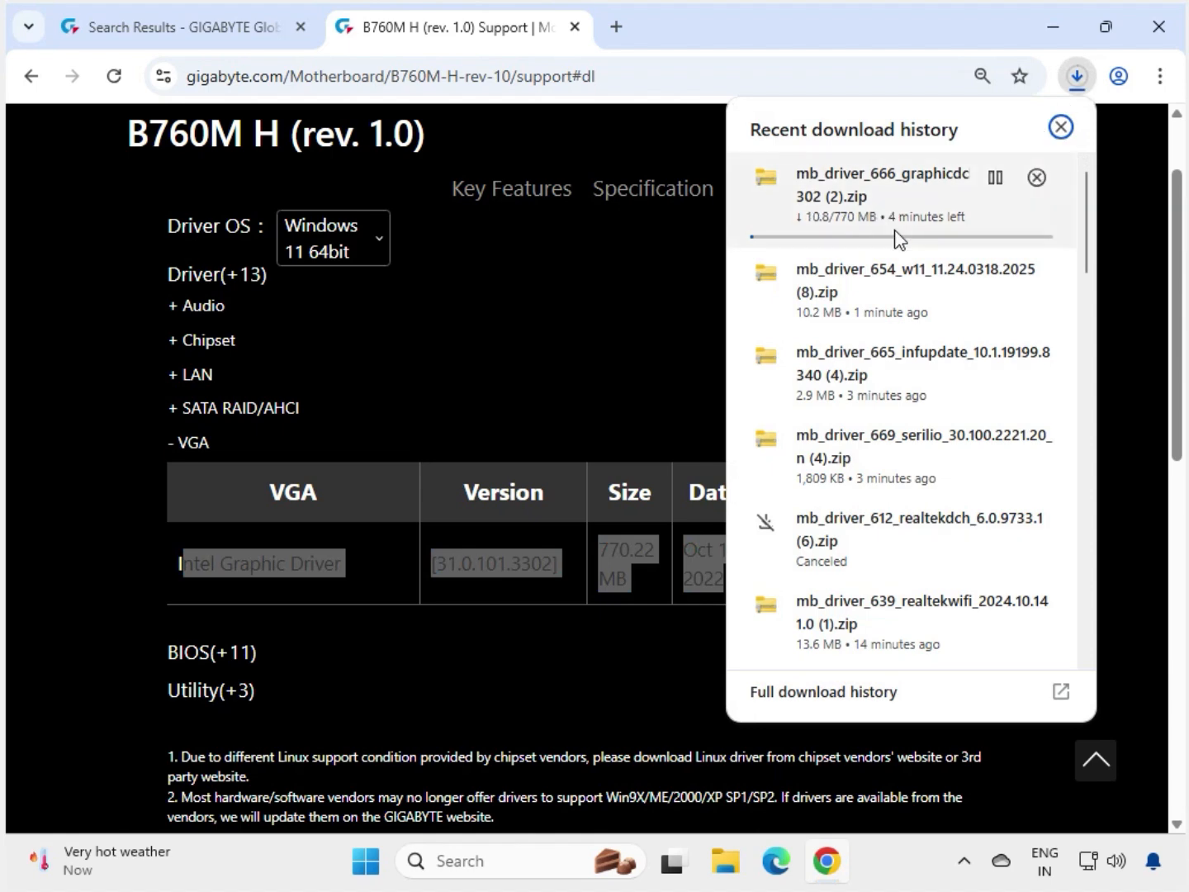
click(837, 844)
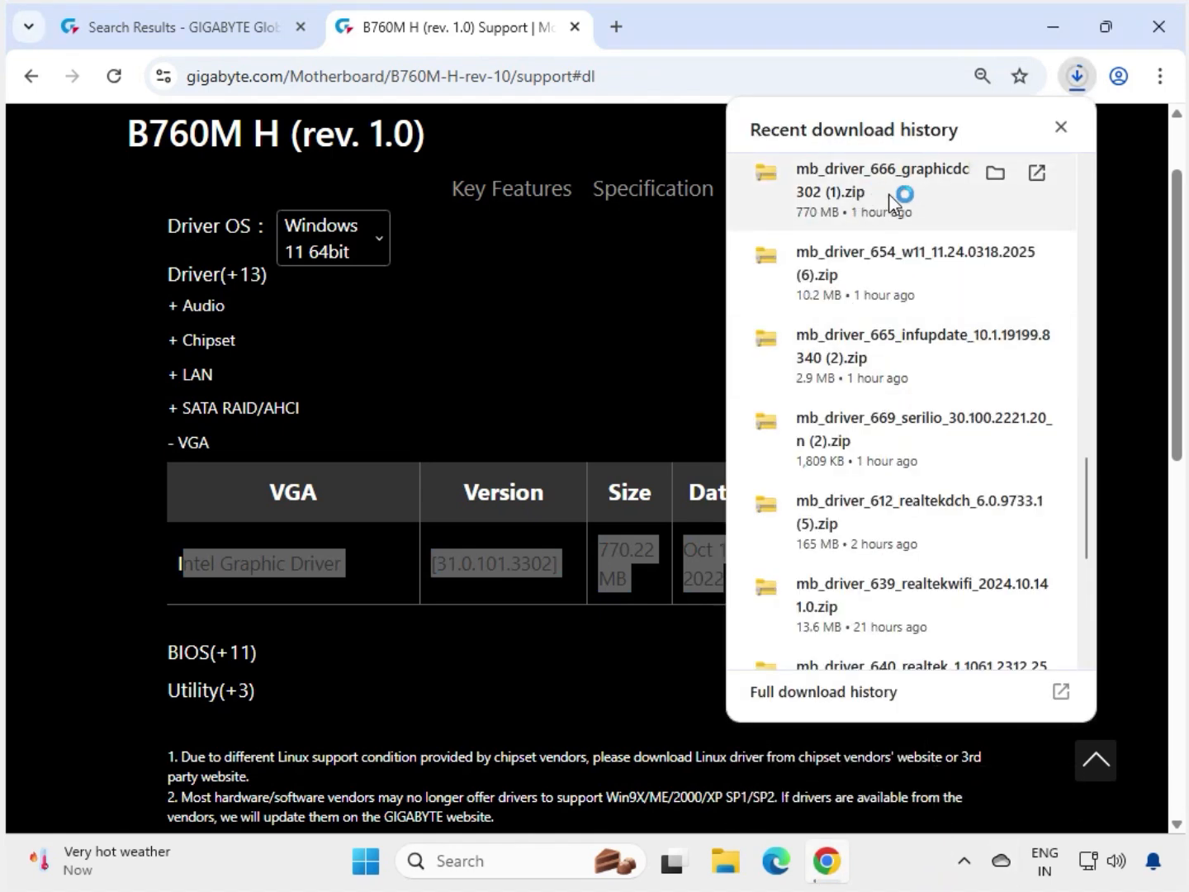
click(887, 193)
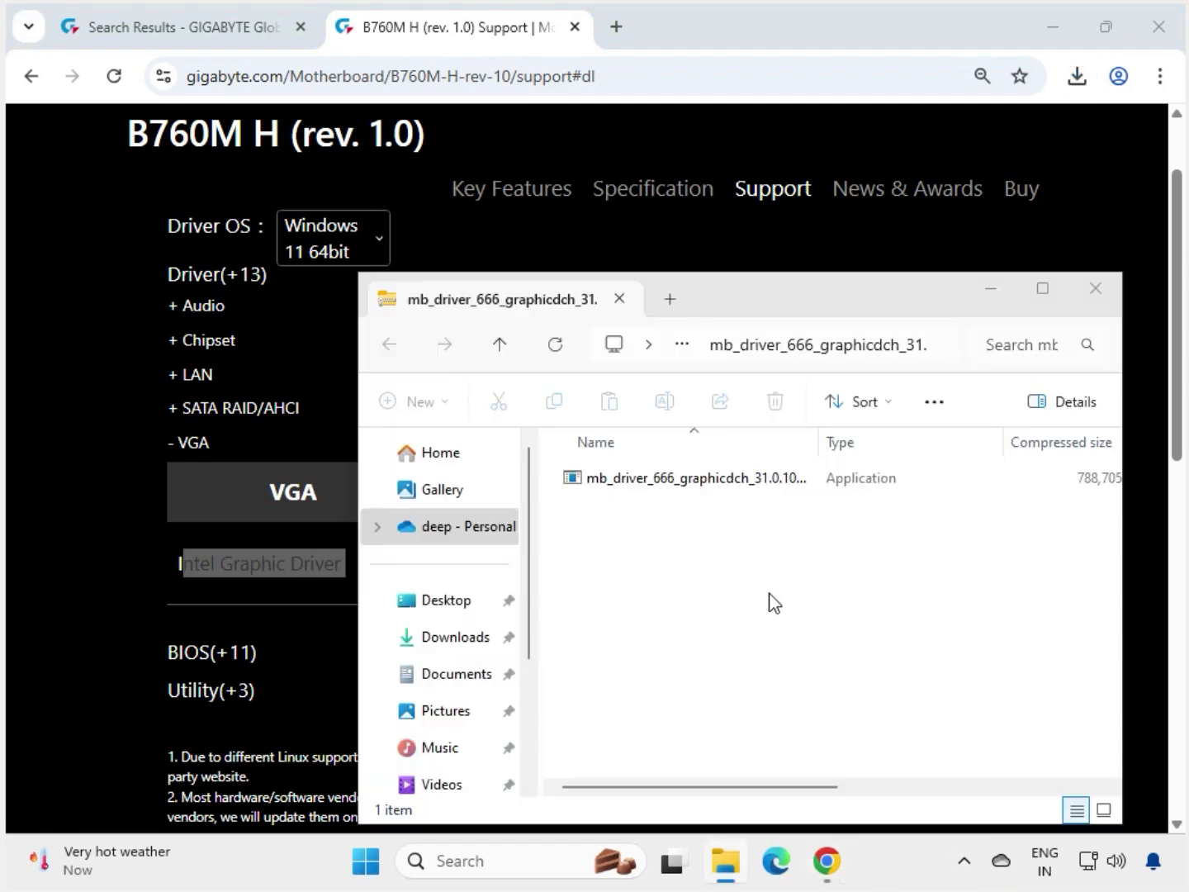
click(737, 490)
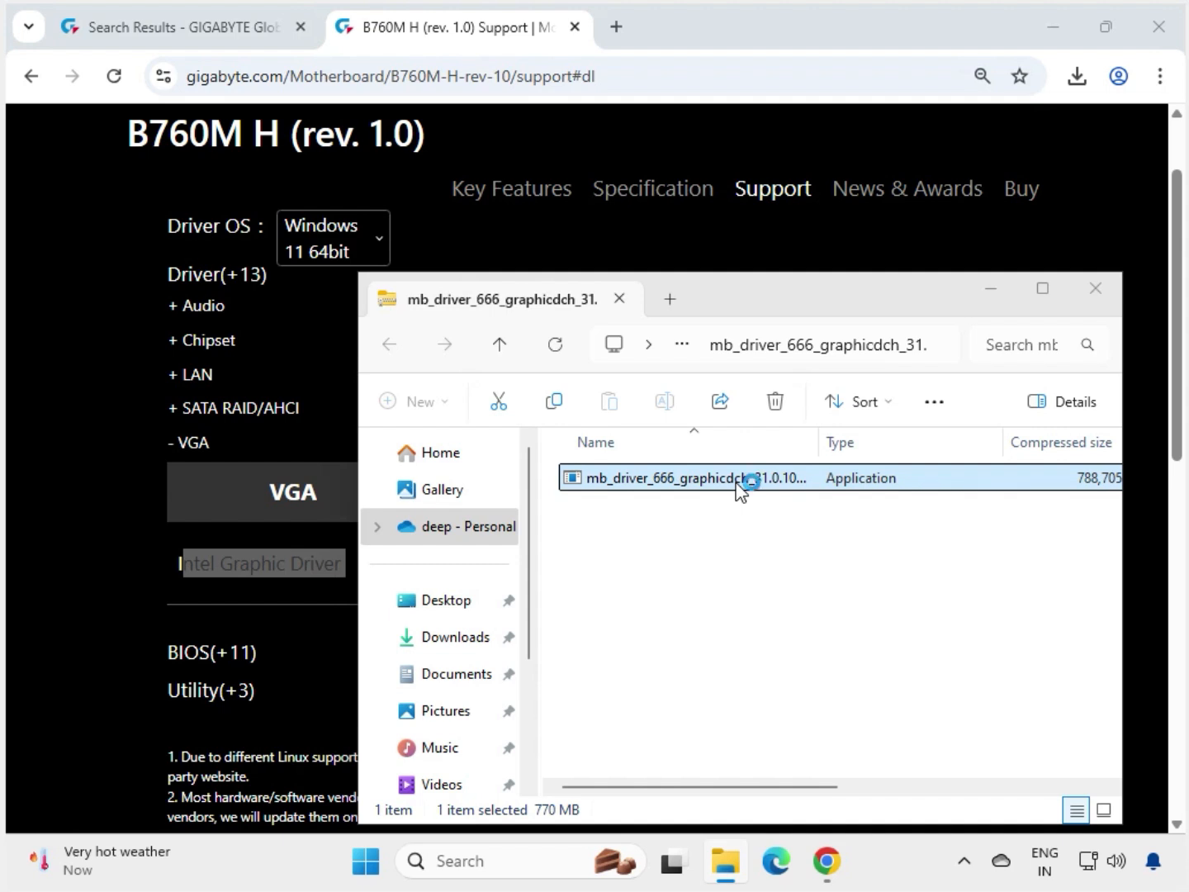
mouse_move(826, 861)
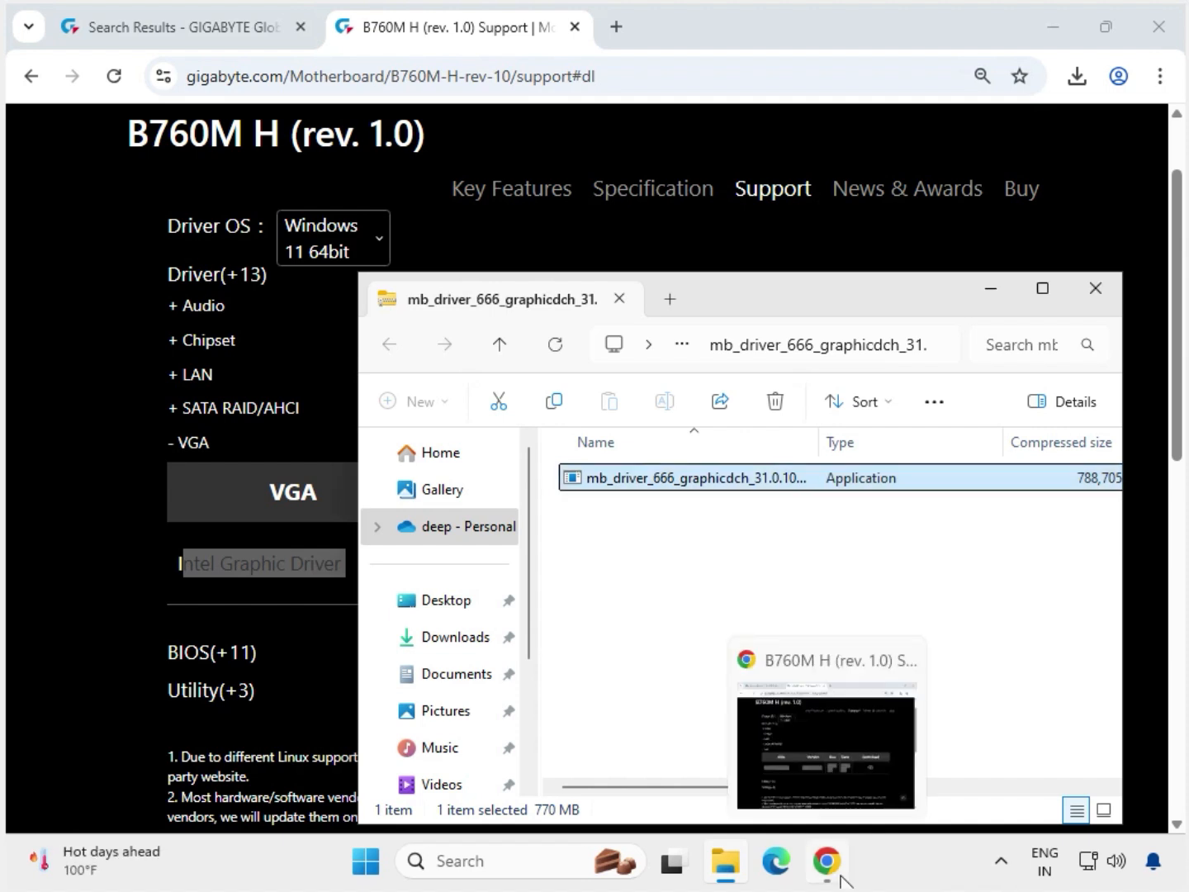
double_click(737, 486)
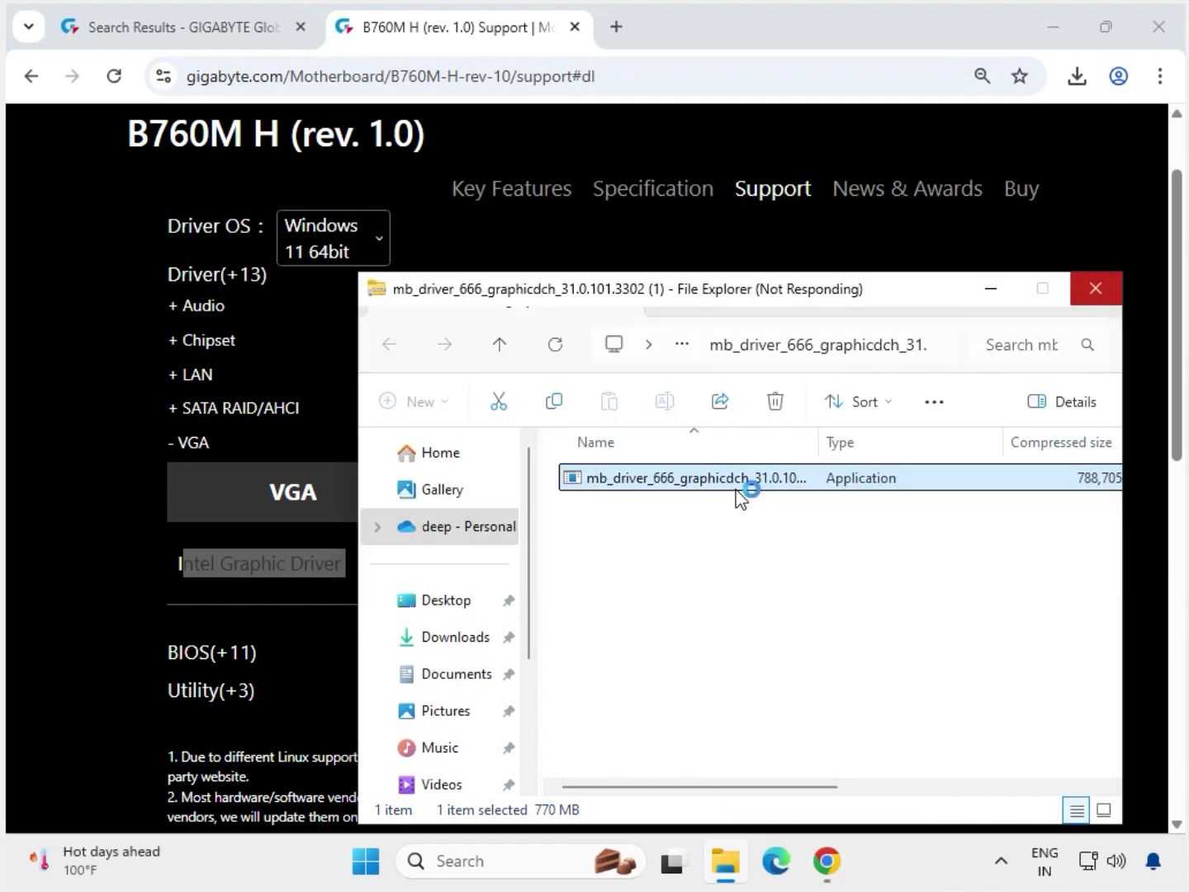